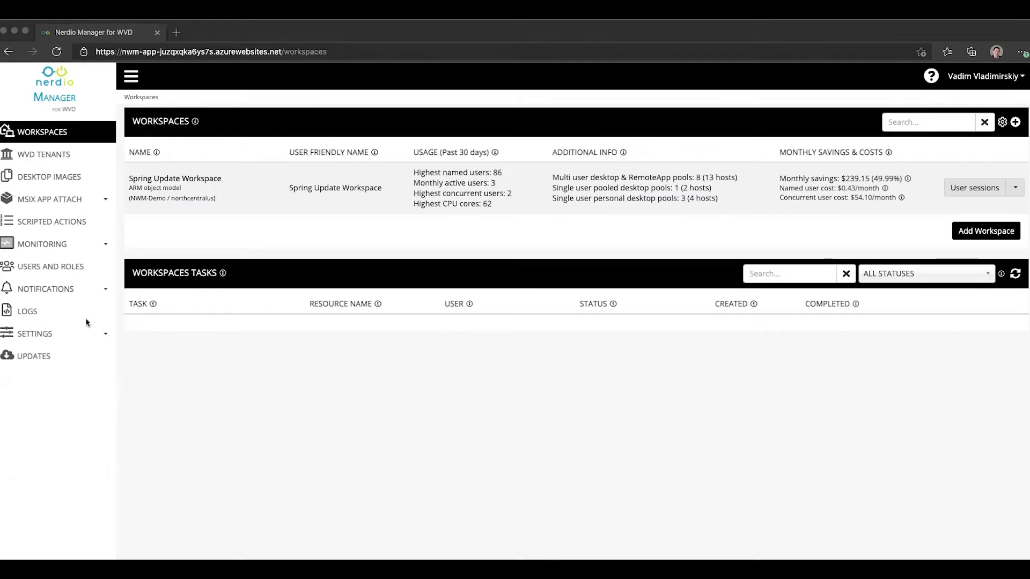
# Step: Expand the sidebar's Settings section to reveal Azure environment, Nerdio environment and Integrations
pyautogui.click(42, 335)
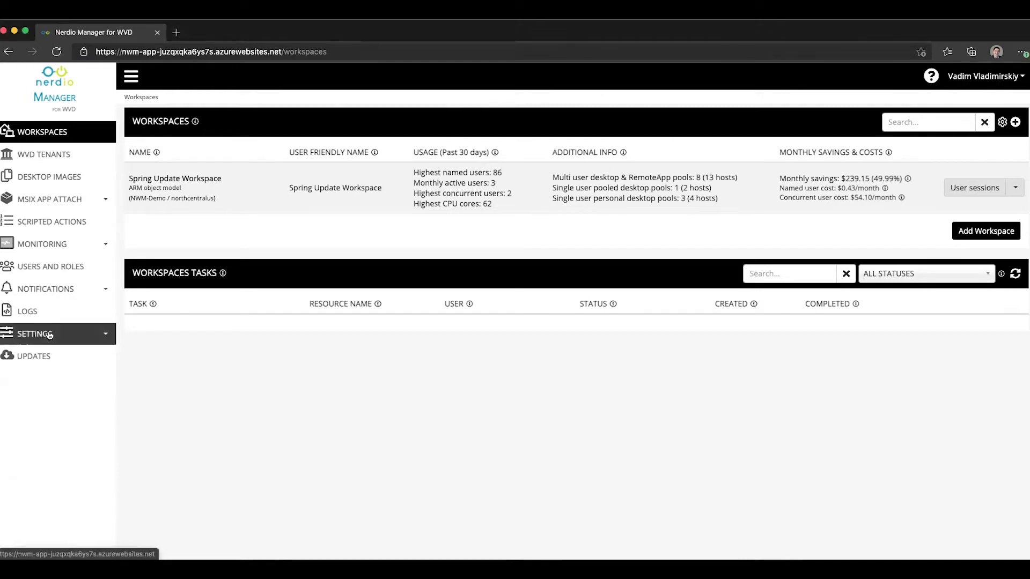
pyautogui.click(49, 335)
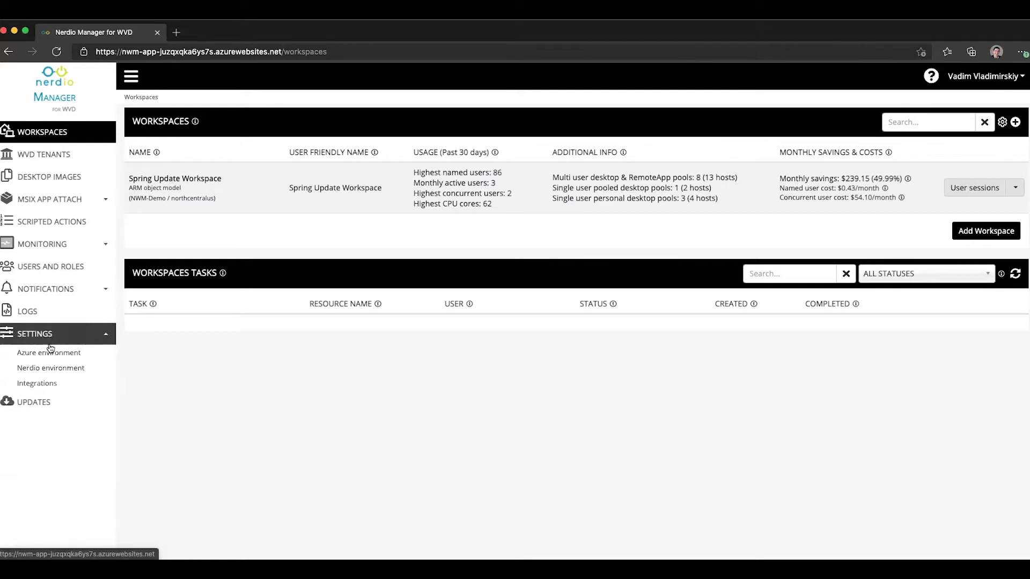
# Step: Open the Integrations settings page and review the Azure Monitor Insights description and status
pyautogui.click(45, 384)
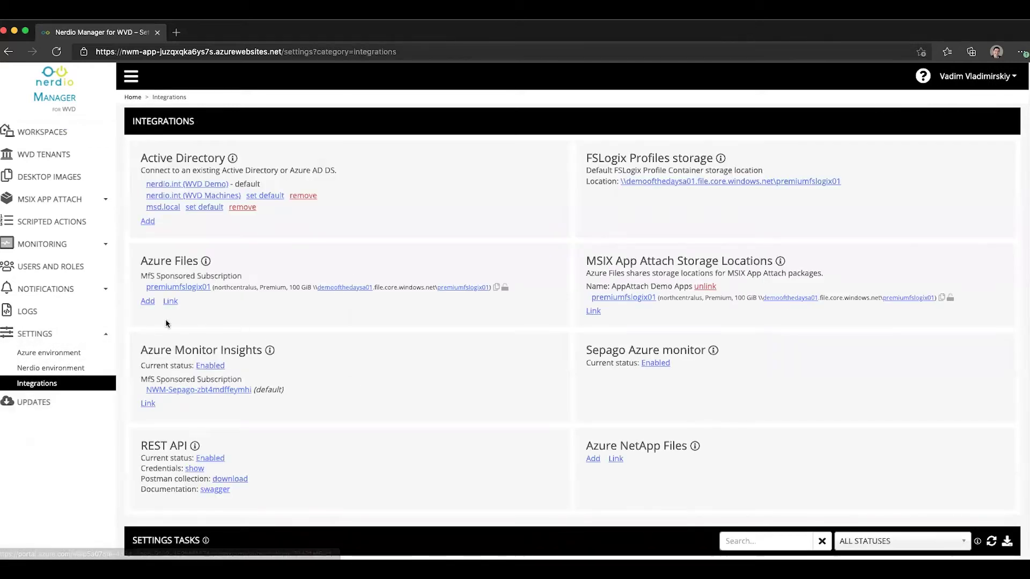
pyautogui.moveTo(140, 348); pyautogui.dragTo(307, 351)
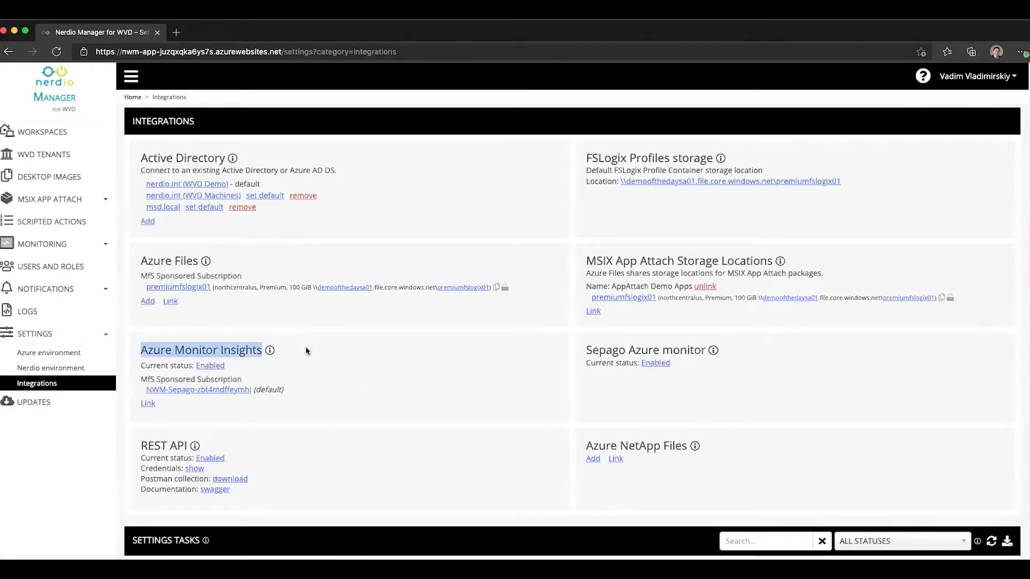
pyautogui.click(271, 351)
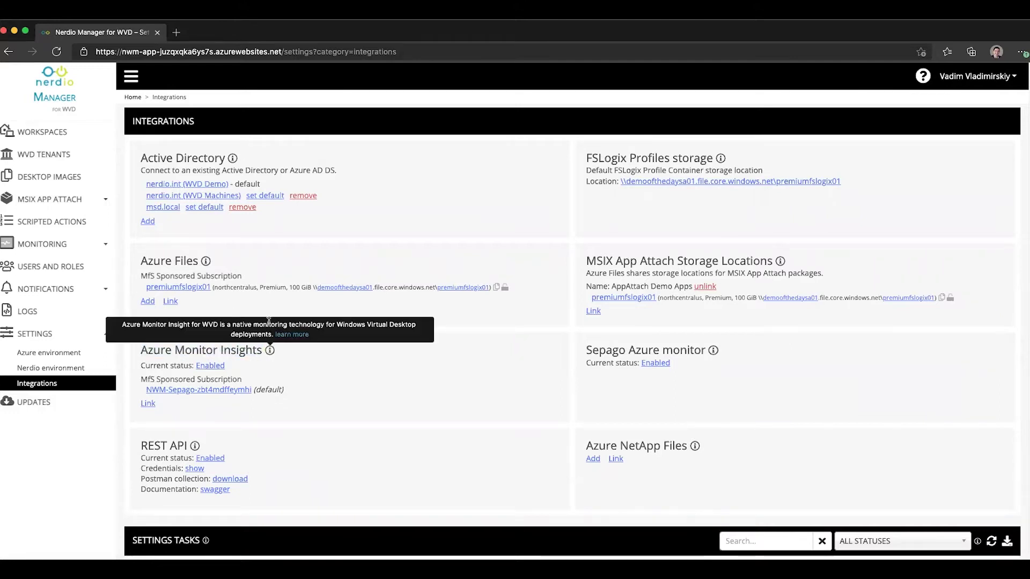
pyautogui.click(328, 386)
pyautogui.moveTo(144, 364); pyautogui.dragTo(245, 365)
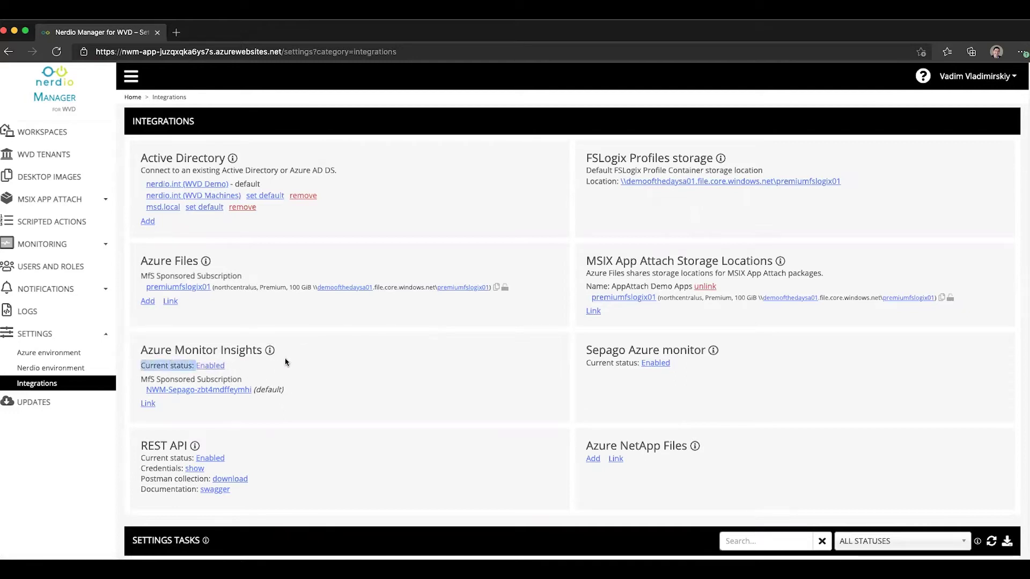
pyautogui.click(182, 390)
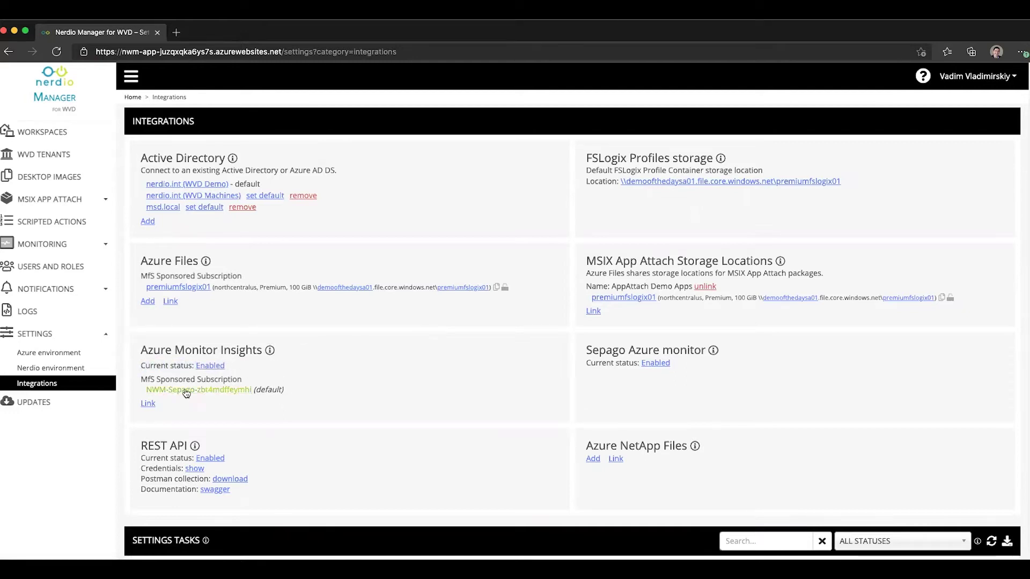
# Step: Disable Azure Monitor Insights, then reopen its configuration with insights switched back on
pyautogui.click(212, 368)
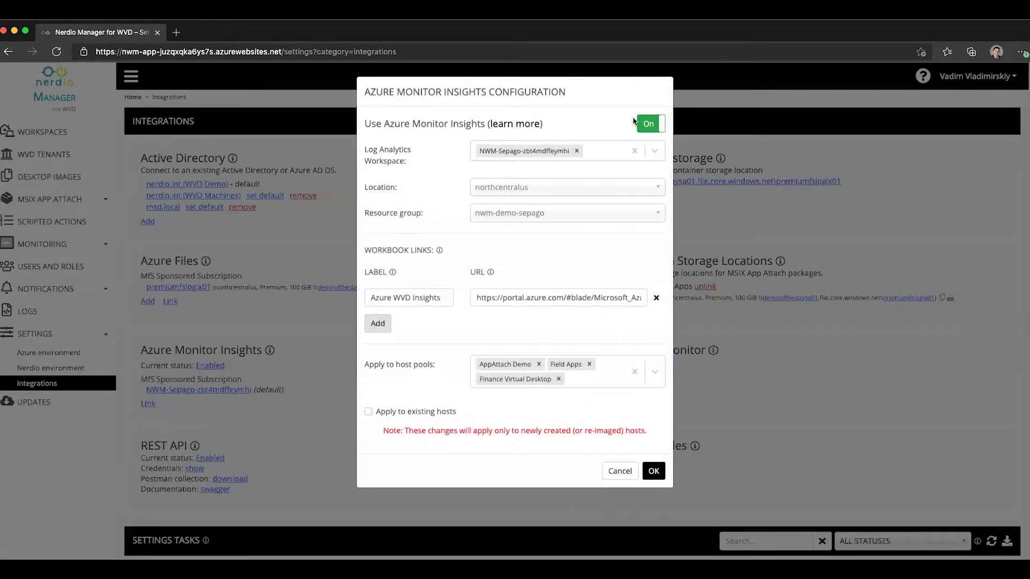
pyautogui.click(650, 123)
pyautogui.click(654, 186)
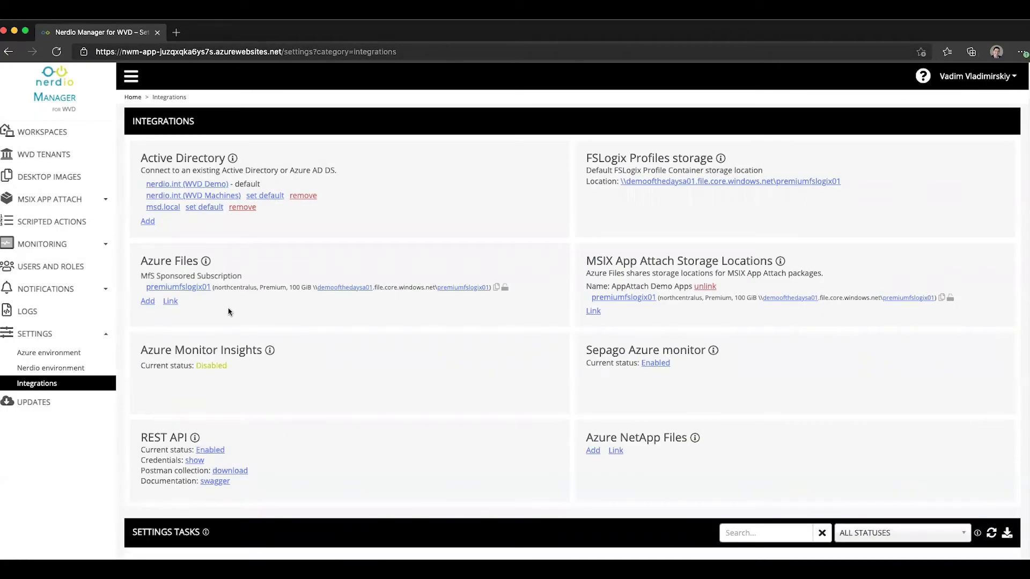
pyautogui.click(217, 368)
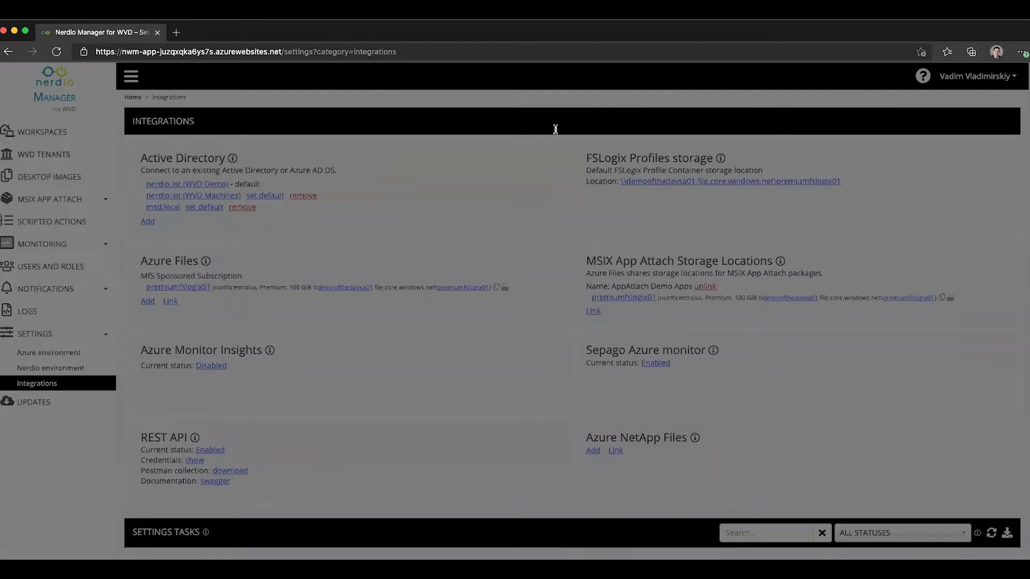
pyautogui.click(651, 123)
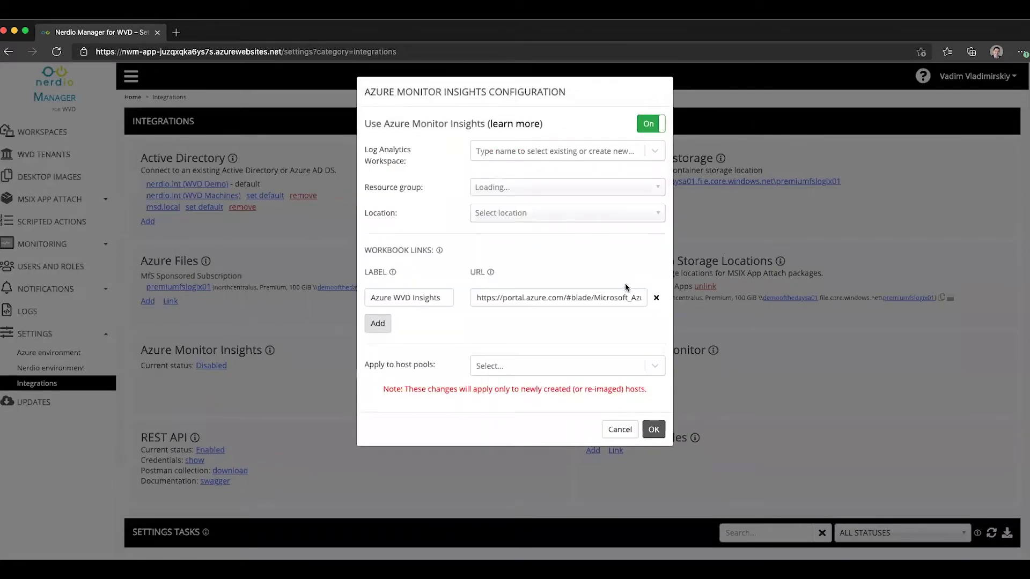
# Step: Create a new Log Analytics workspace named LAW-for-NMW
pyautogui.click(522, 155)
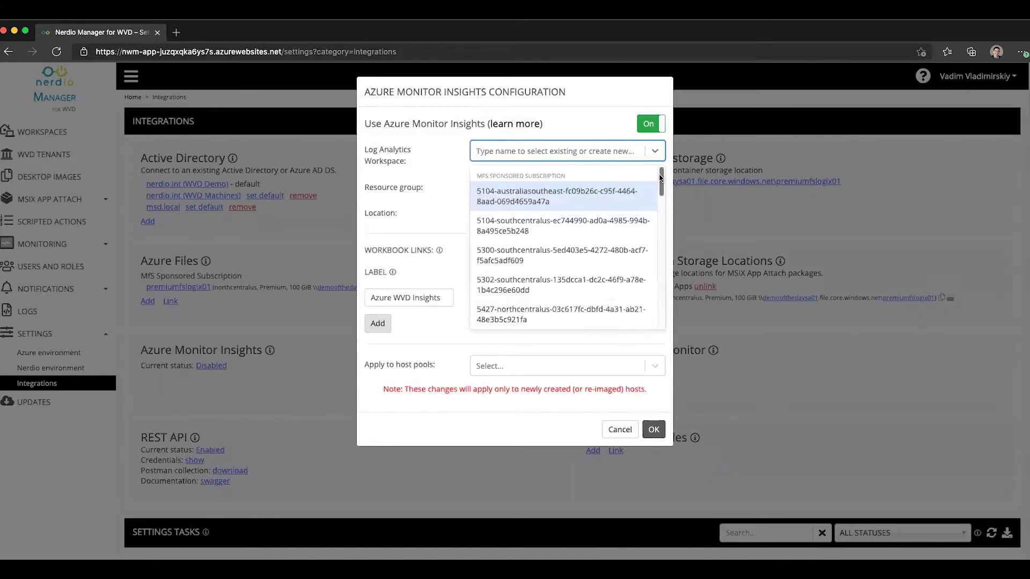
pyautogui.moveTo(662, 175)
pyautogui.mouseDown()
pyautogui.moveTo(662, 229)
pyautogui.moveTo(661, 167)
pyautogui.mouseUp()
pyautogui.click(528, 153)
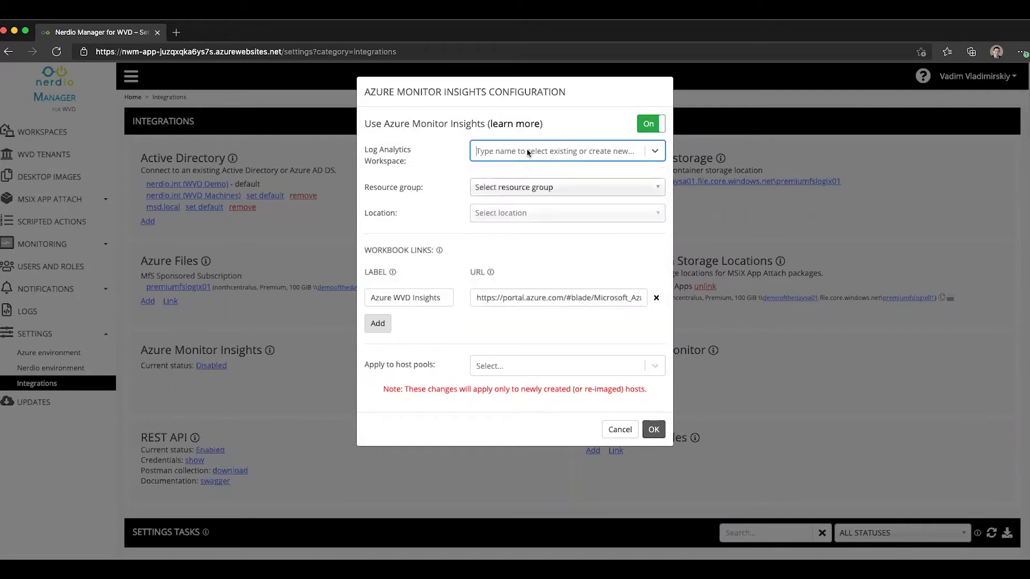
pyautogui.write('LAW')
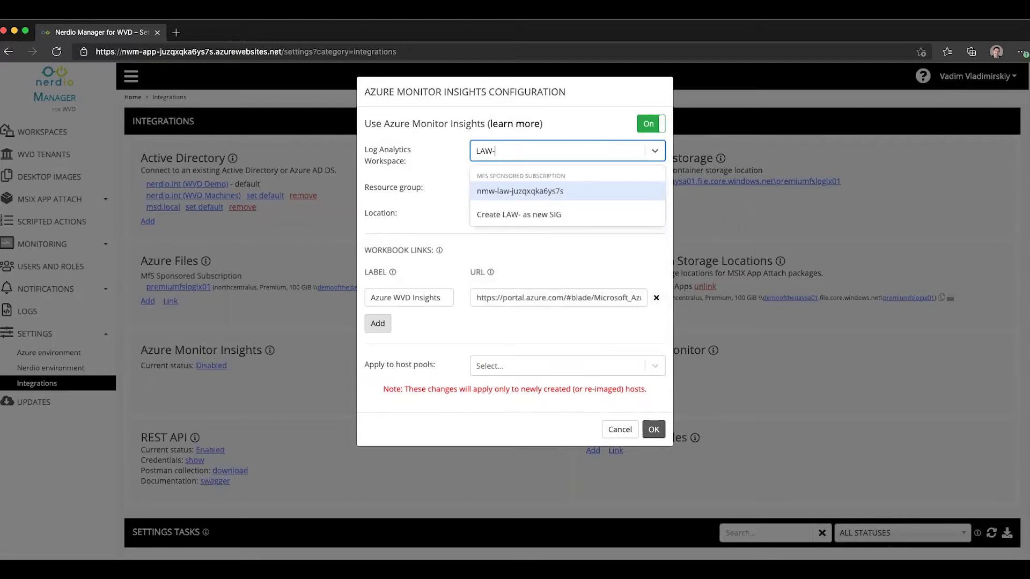
pyautogui.write('-for-NMW')
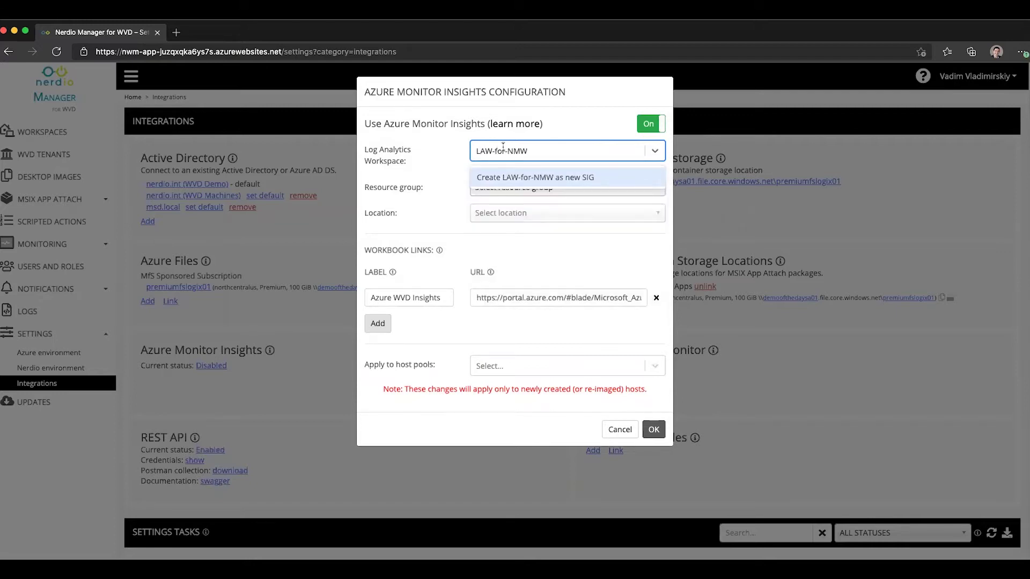
pyautogui.click(521, 177)
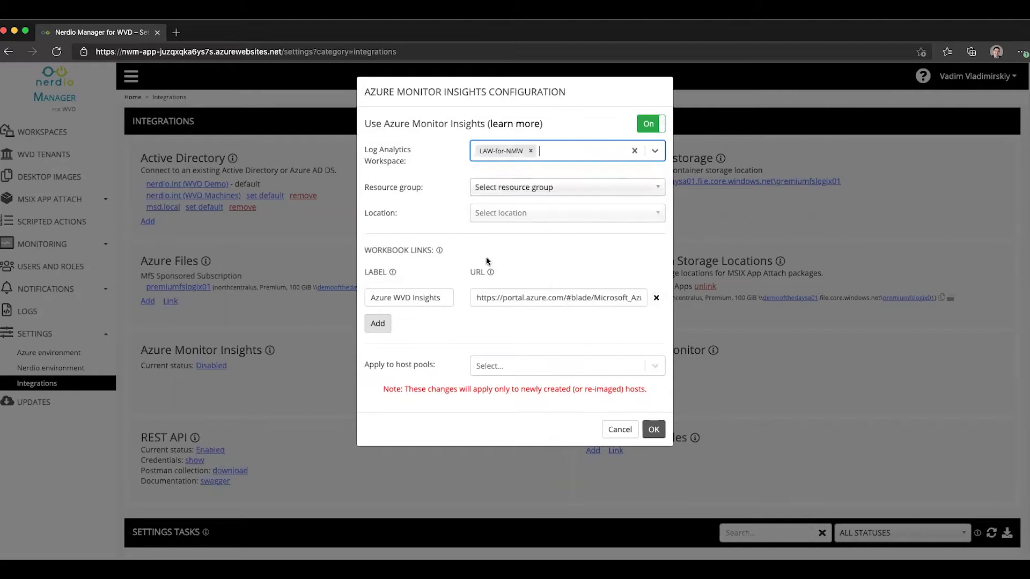
# Step: Set the workspace's resource group to NWM-Demo and location to North Central US
pyautogui.click(482, 188)
pyautogui.write('demo')
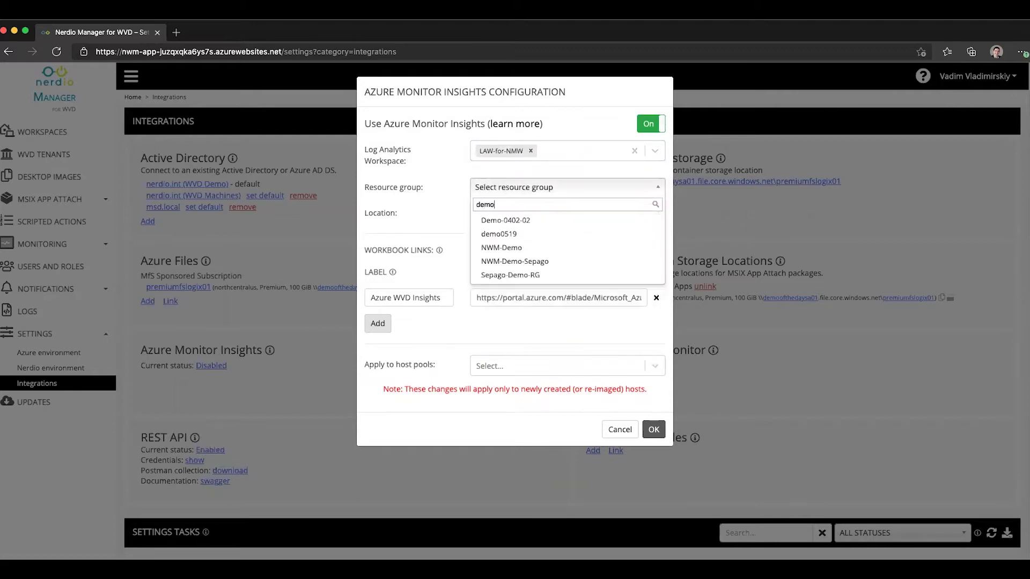
pyautogui.click(504, 247)
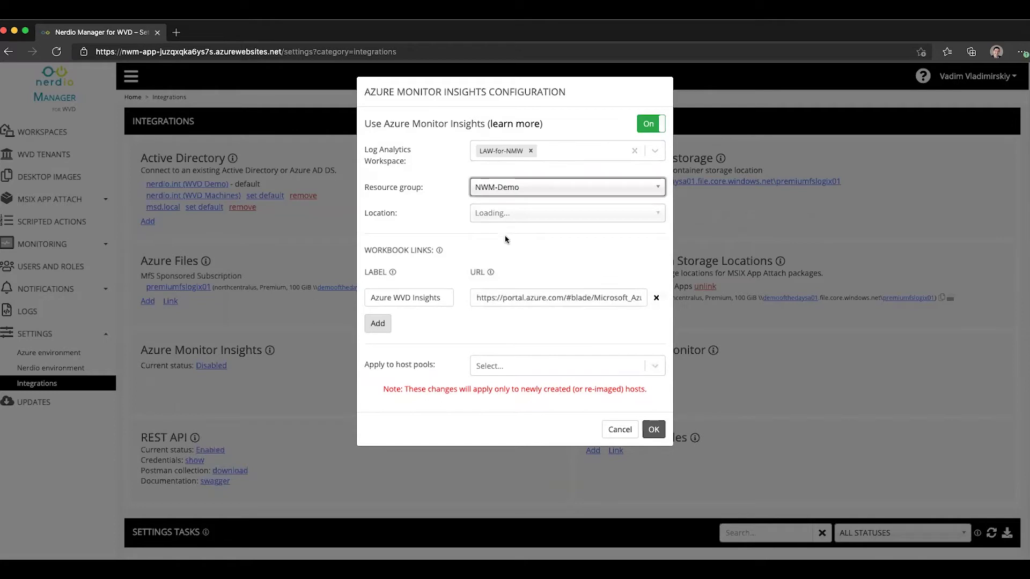
pyautogui.click(499, 214)
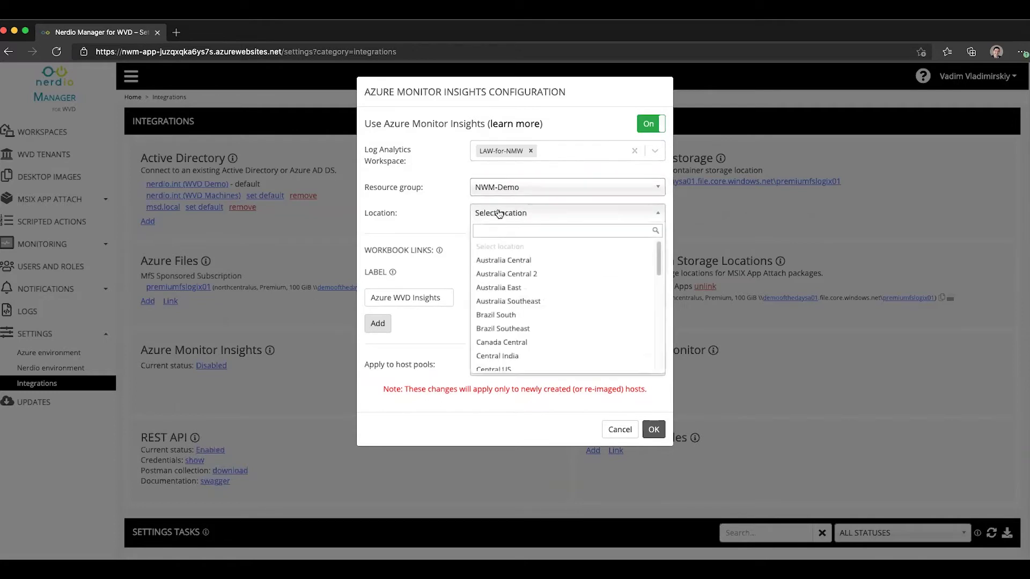
pyautogui.write('north')
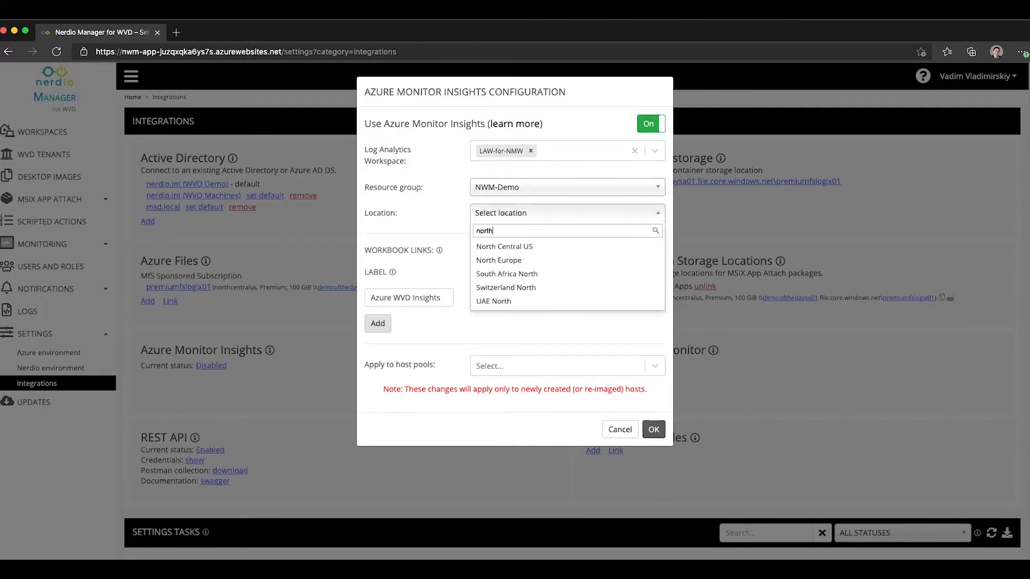
pyautogui.click(504, 247)
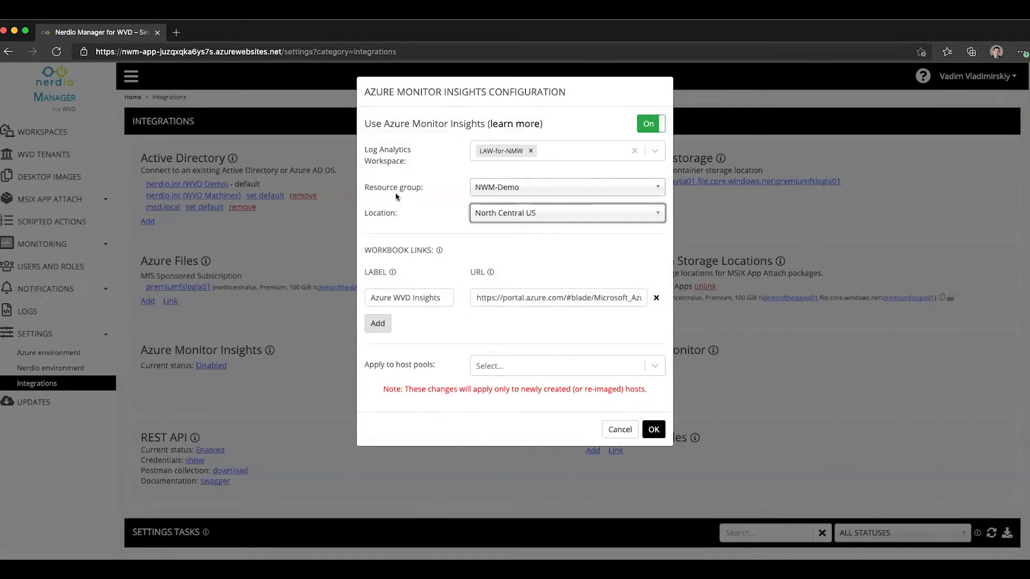
# Step: Select AppAttach Demo in the Apply to host pools list
pyautogui.click(501, 370)
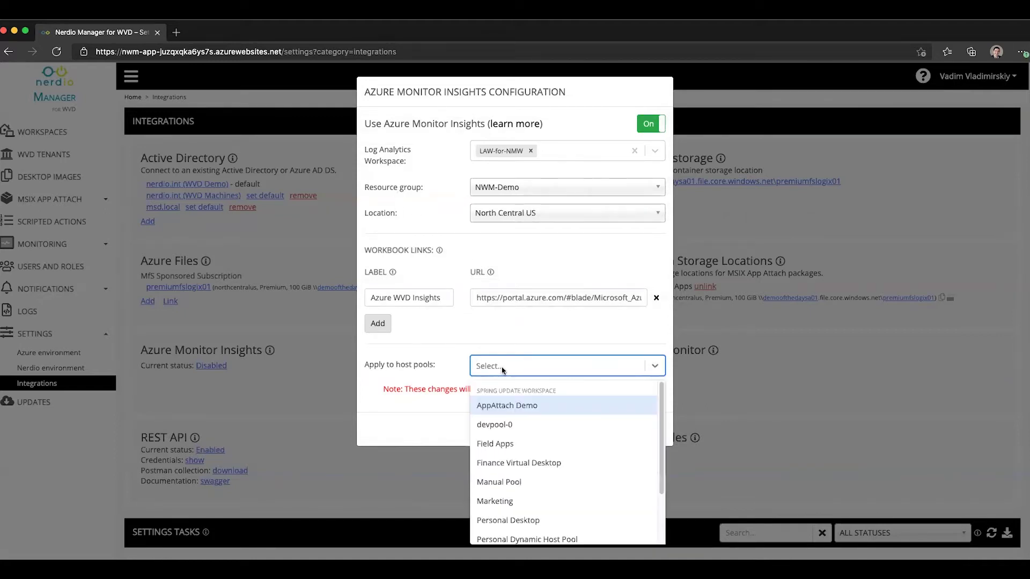
pyautogui.scroll(-1, 663, 395)
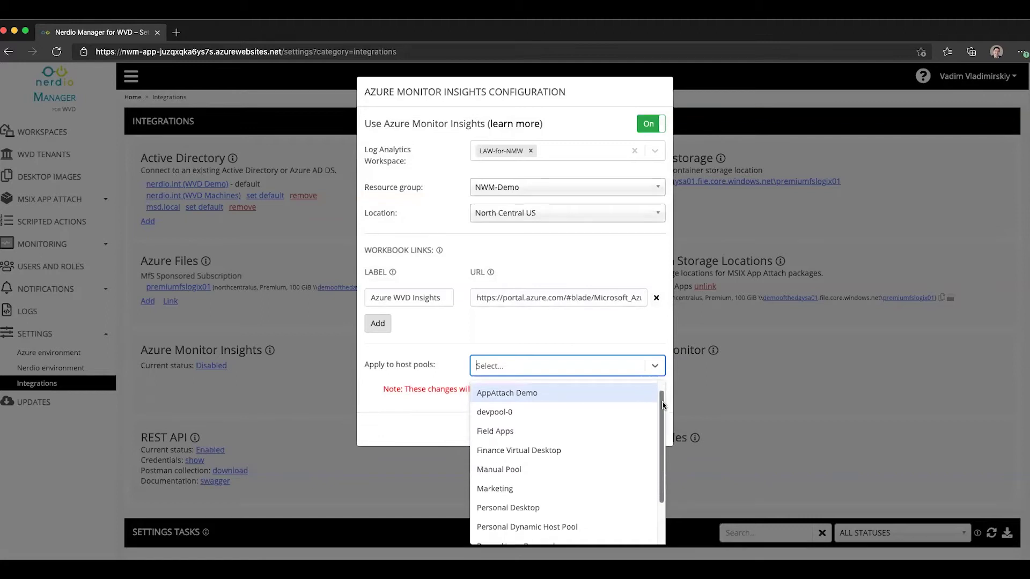
pyautogui.scroll(1, 663, 395)
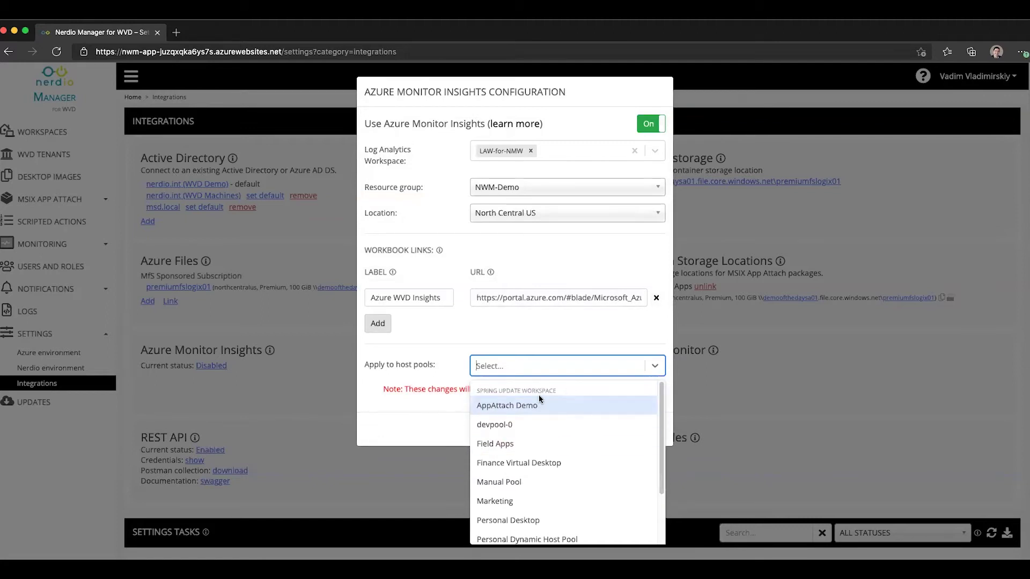
pyautogui.click(487, 410)
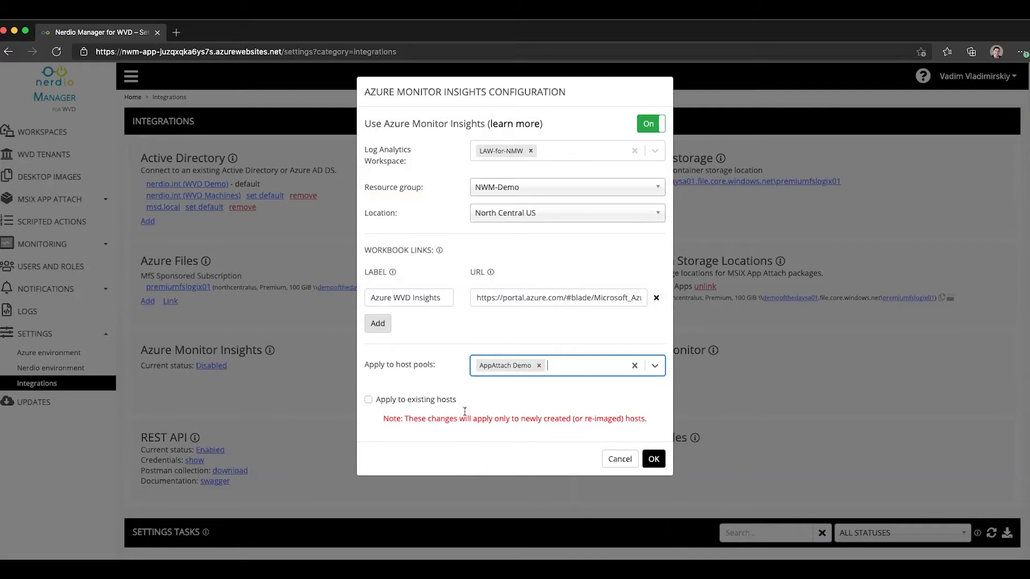
pyautogui.click(406, 419)
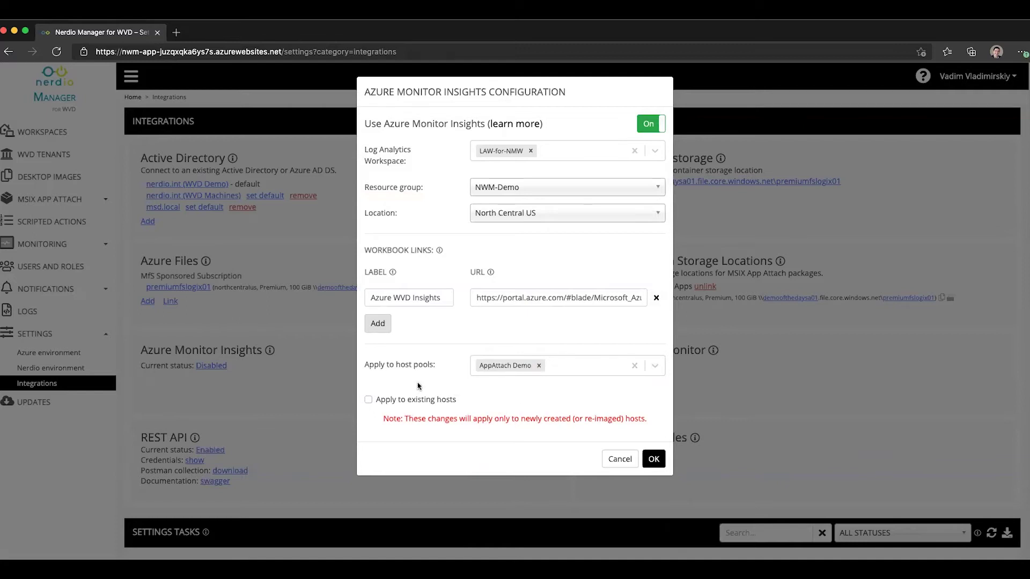
# Step: Apply insights to existing hosts in groups of 5, save, and switch insights on again
pyautogui.click(368, 402)
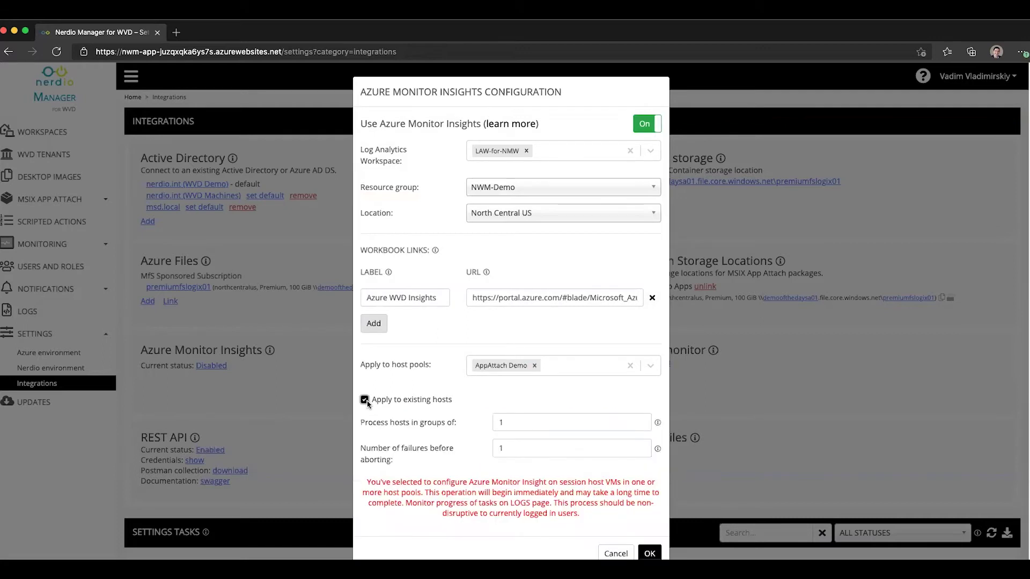
pyautogui.press('Tab')
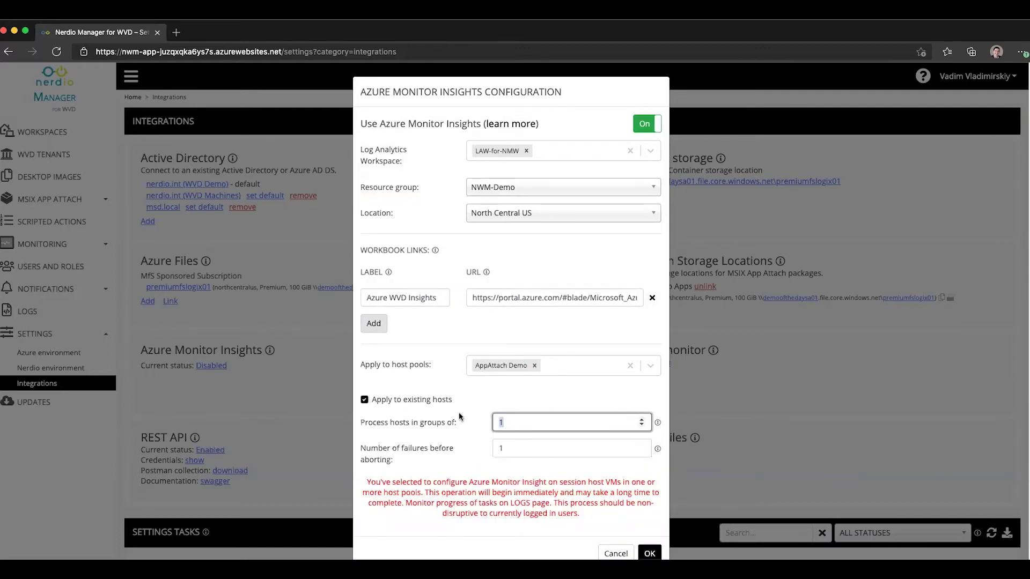
pyautogui.write('5')
pyautogui.scroll(-2, 570, 389)
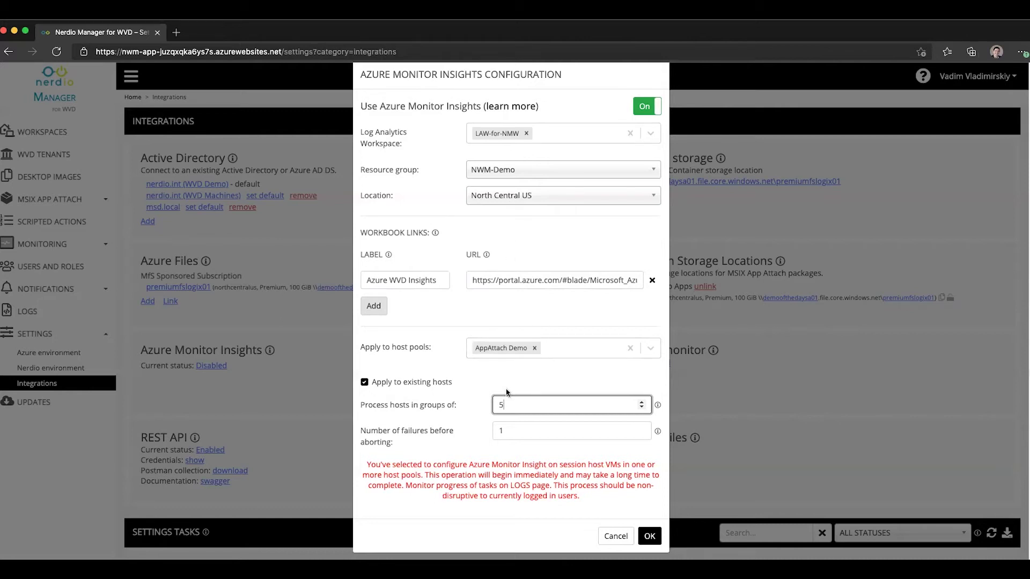
pyautogui.click(614, 537)
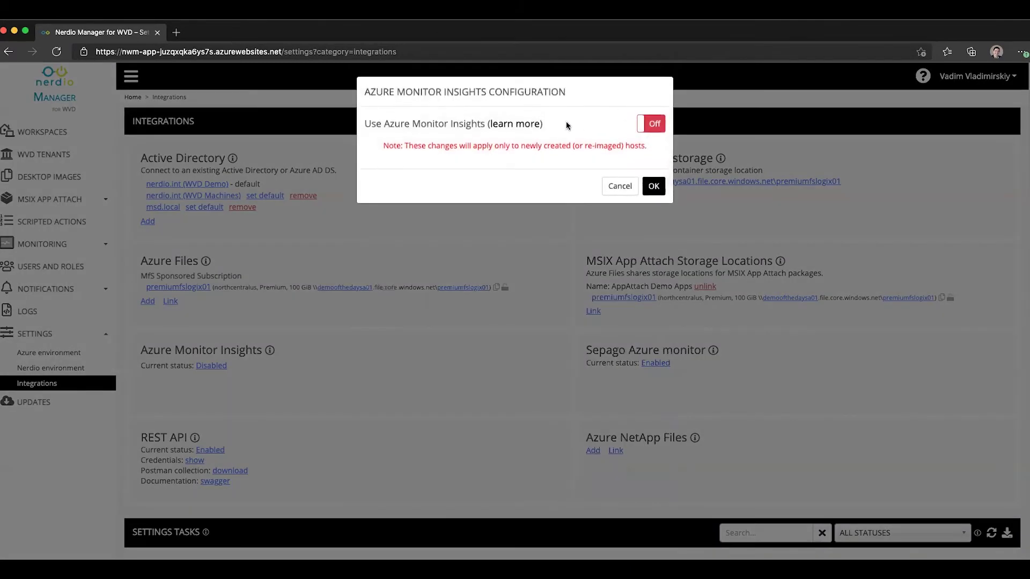
pyautogui.click(661, 127)
# Step: Pick the existing NWM-Sepago-zbt4mdffeymhi workspace and save the insights configuration
pyautogui.click(539, 155)
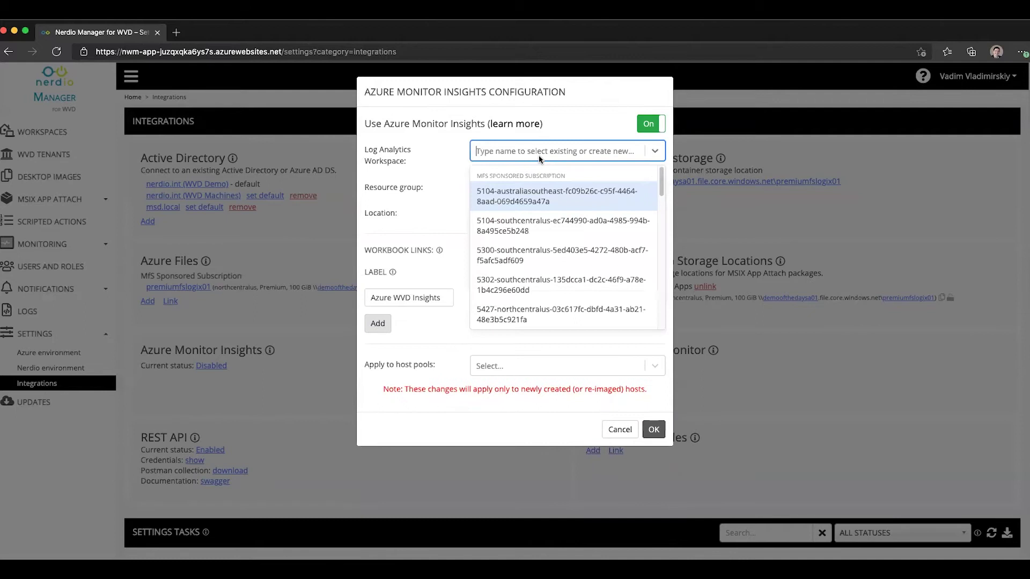
pyautogui.write('nwm')
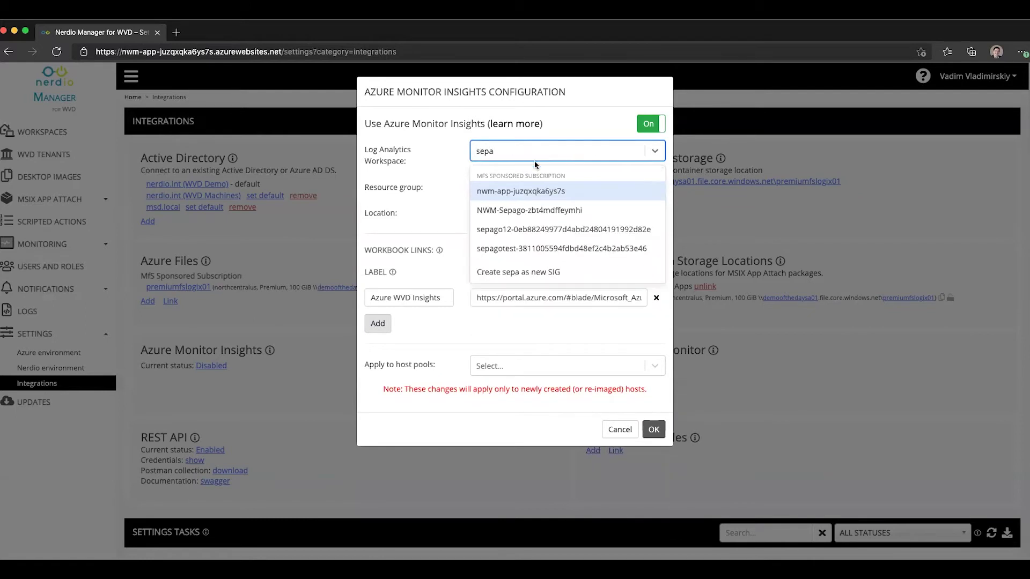
pyautogui.click(536, 202)
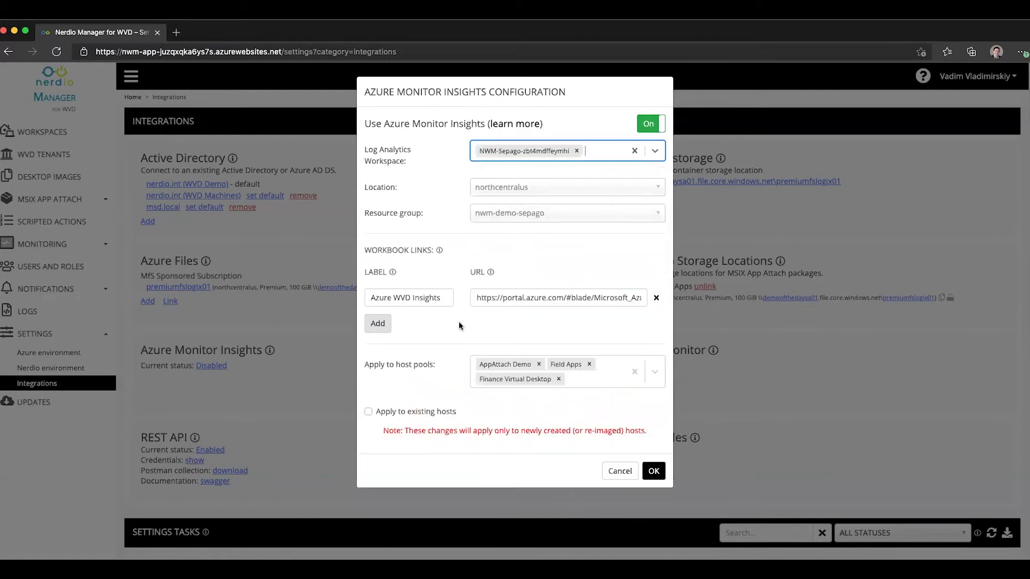
pyautogui.click(655, 472)
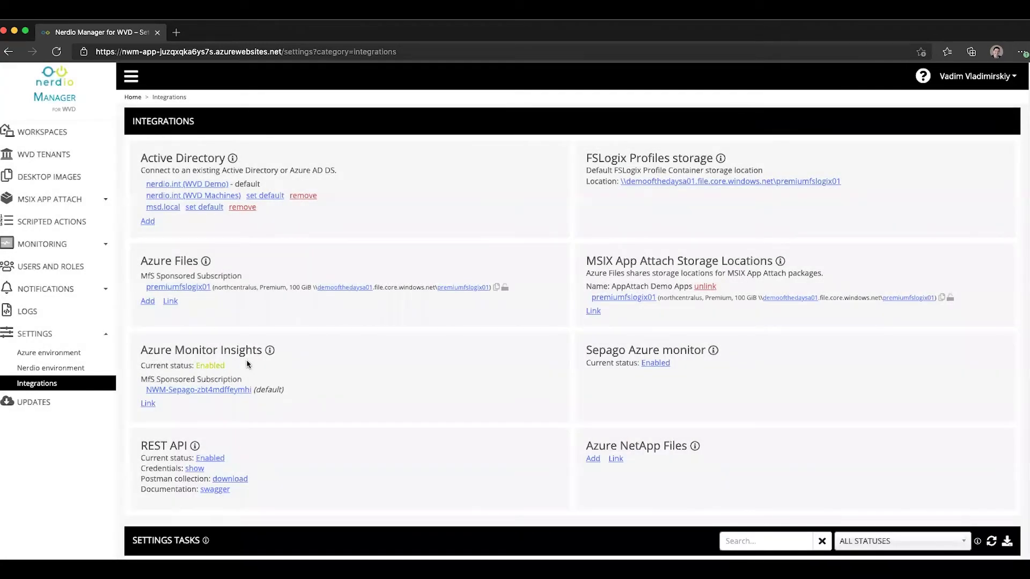
# Step: Reopen the insights configuration to review which host pools it applies to
pyautogui.click(207, 367)
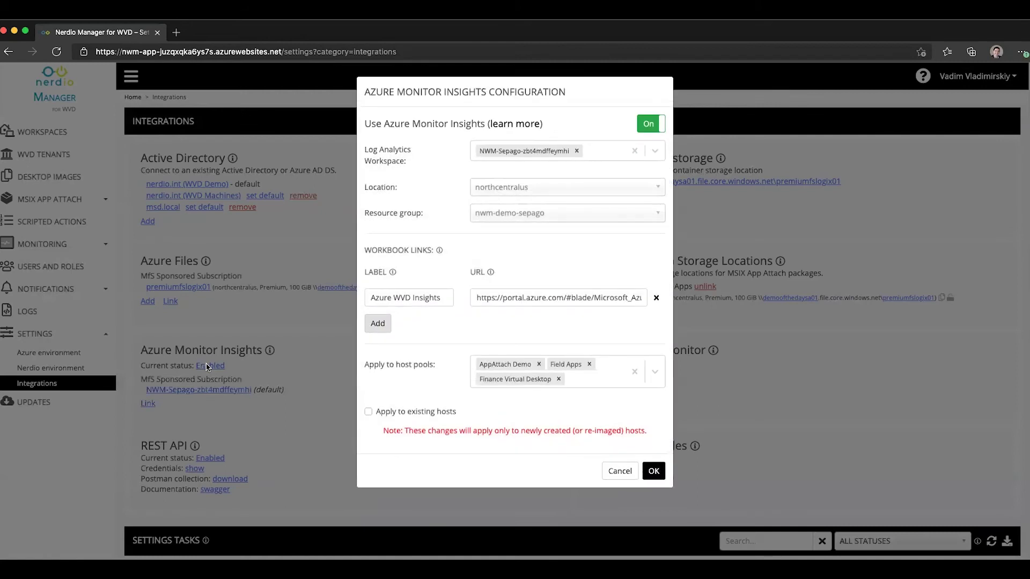
pyautogui.click(593, 382)
pyautogui.click(422, 422)
# Step: Open Azure Monitor properties for the Marketing host pool in Spring Update Workspace
pyautogui.click(633, 473)
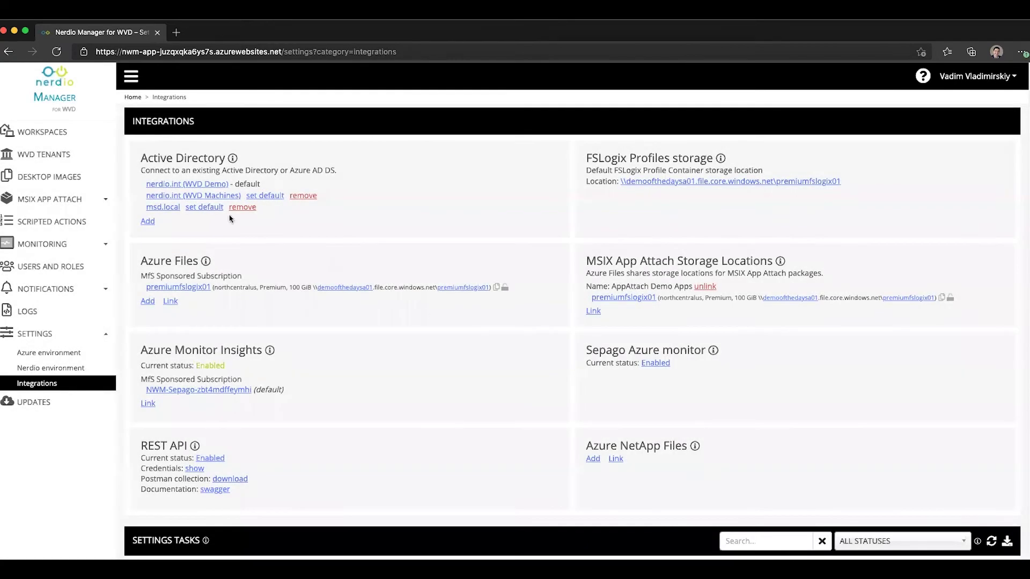
pyautogui.click(70, 131)
pyautogui.click(166, 179)
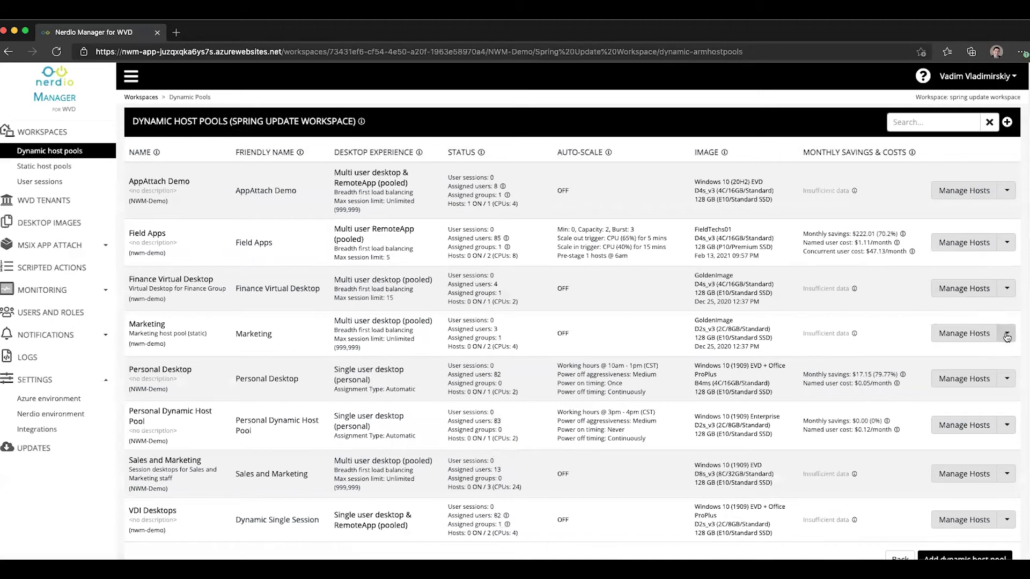
pyautogui.click(1007, 335)
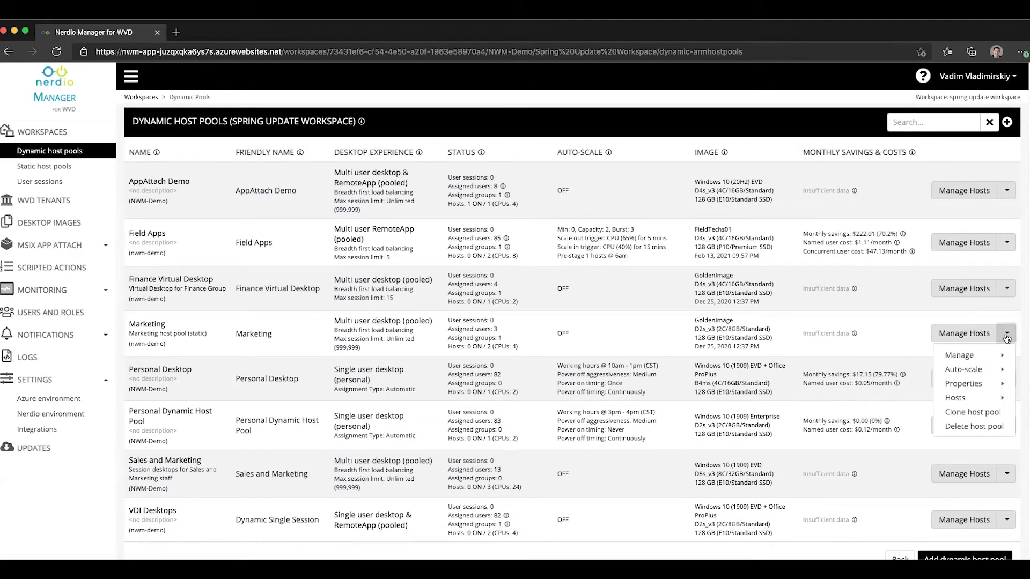
pyautogui.moveTo(960, 386)
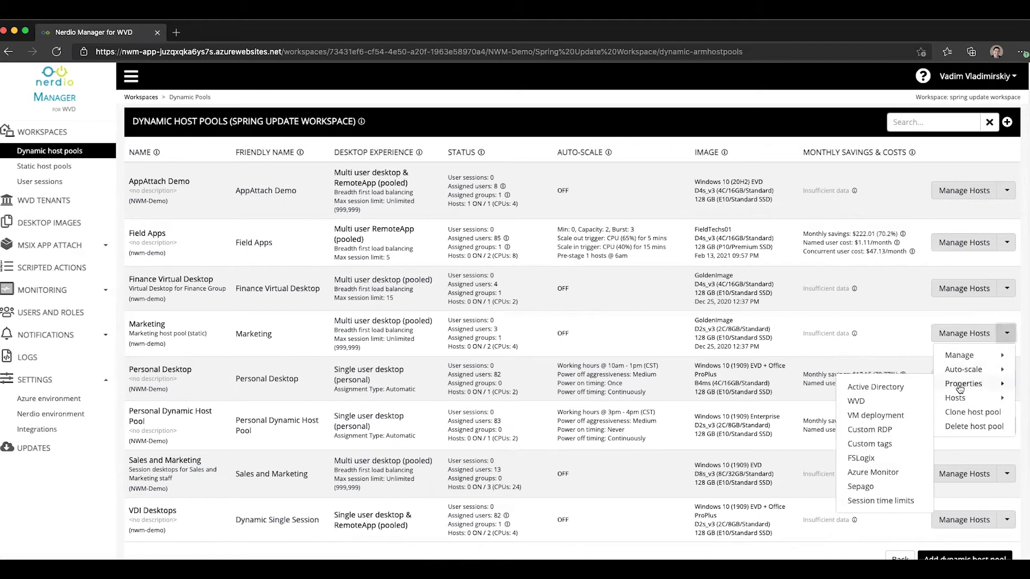
pyautogui.click(871, 475)
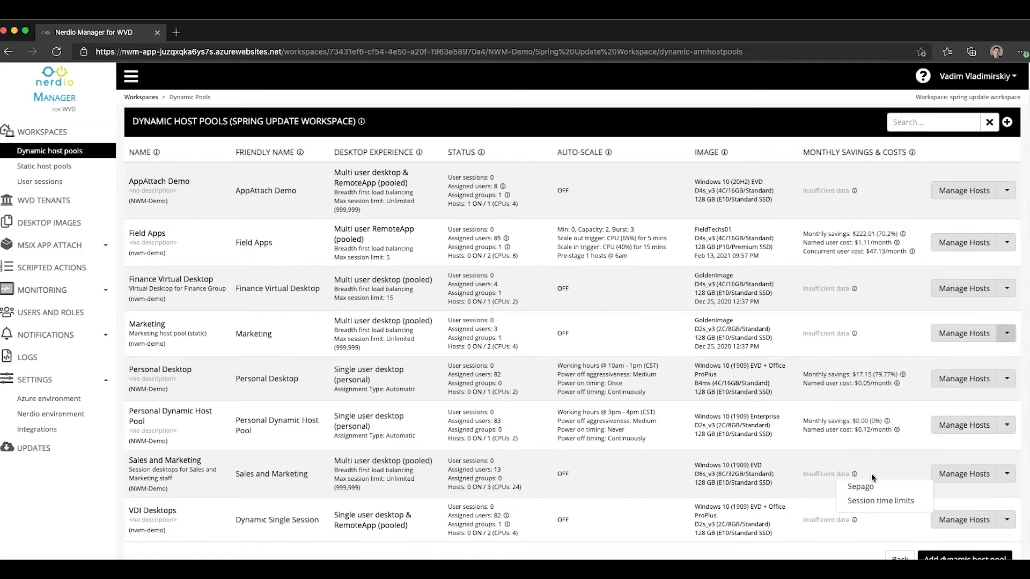
# Step: Turn on Azure Monitor Insight with workspace NWM-Sepago-zbt4mdffeymhi, including existing hosts, and save
pyautogui.click(632, 124)
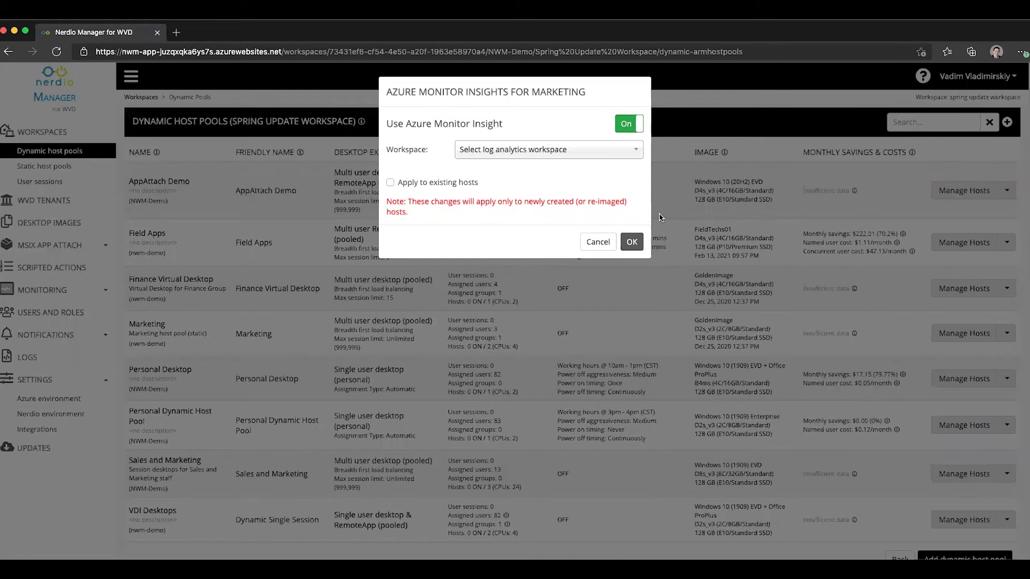
pyautogui.click(504, 151)
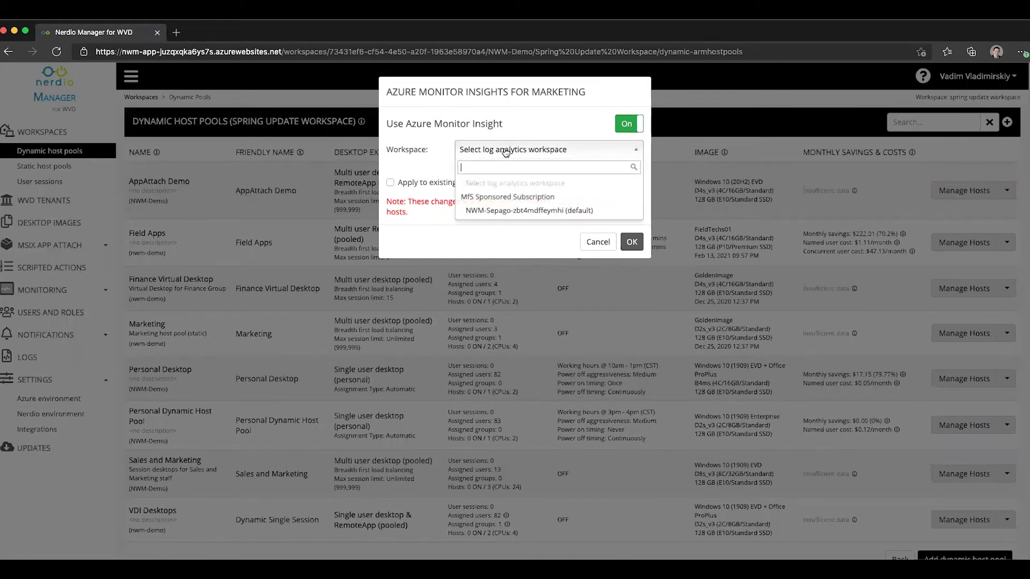
pyautogui.click(503, 212)
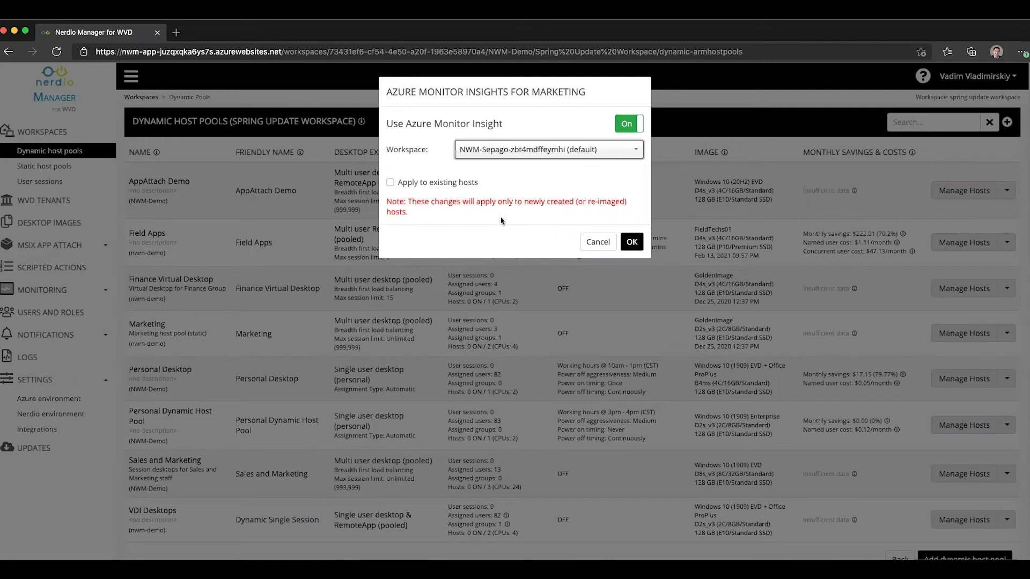
pyautogui.click(412, 184)
pyautogui.click(413, 184)
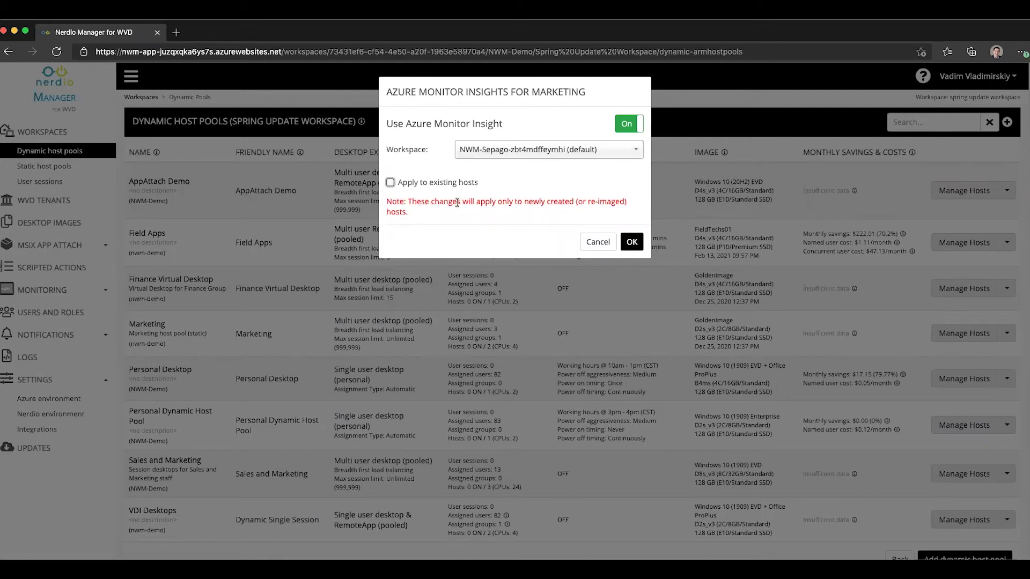
pyautogui.click(428, 183)
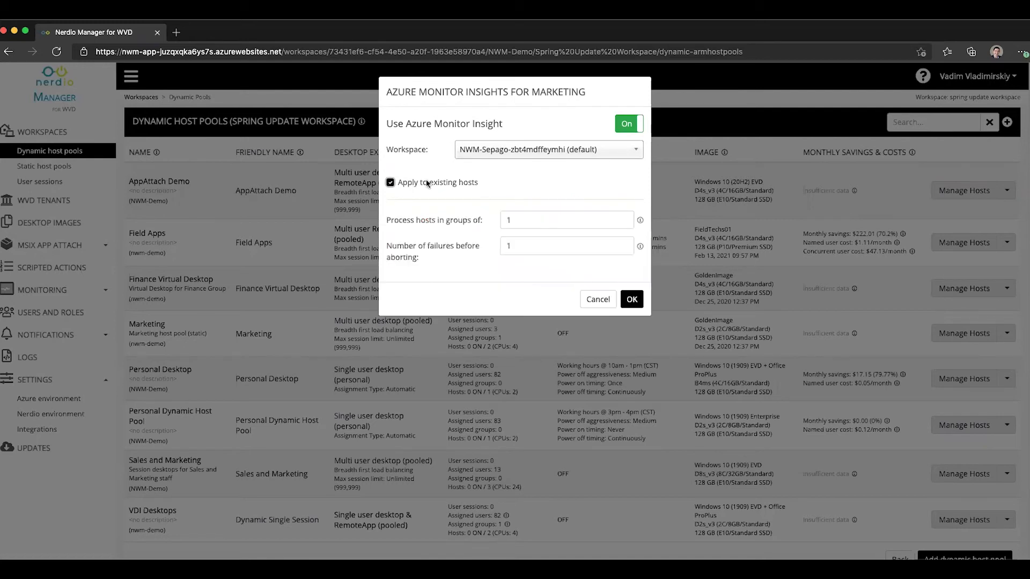
pyautogui.click(632, 299)
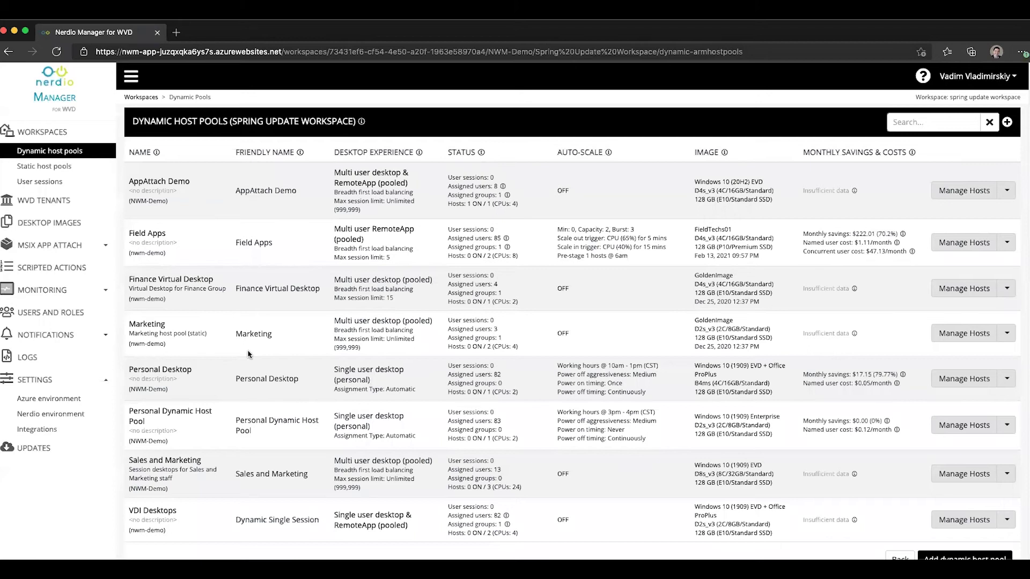
# Step: Open Azure WVD Insights from the Monitoring section of the sidebar
pyautogui.click(68, 297)
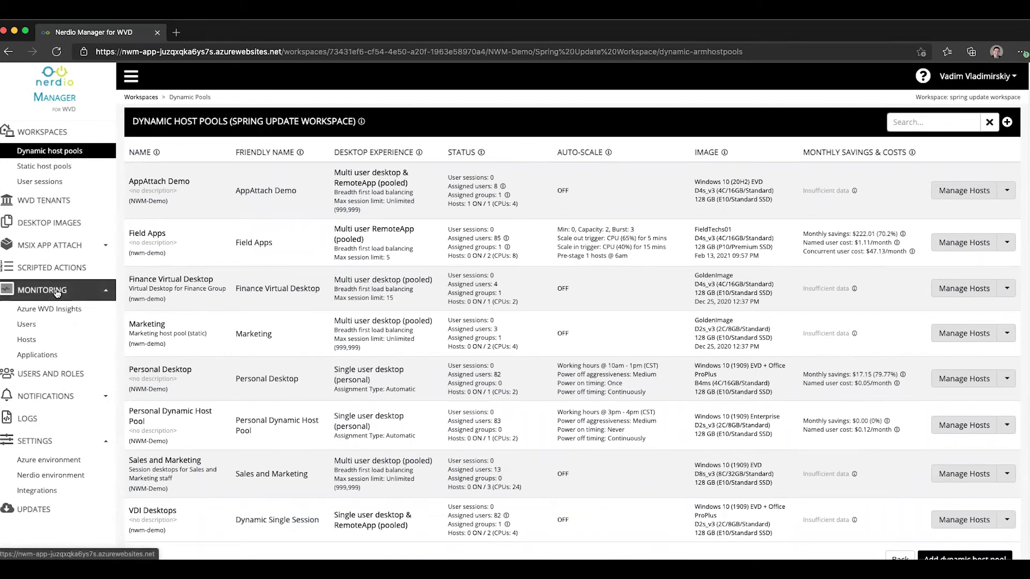
pyautogui.click(55, 311)
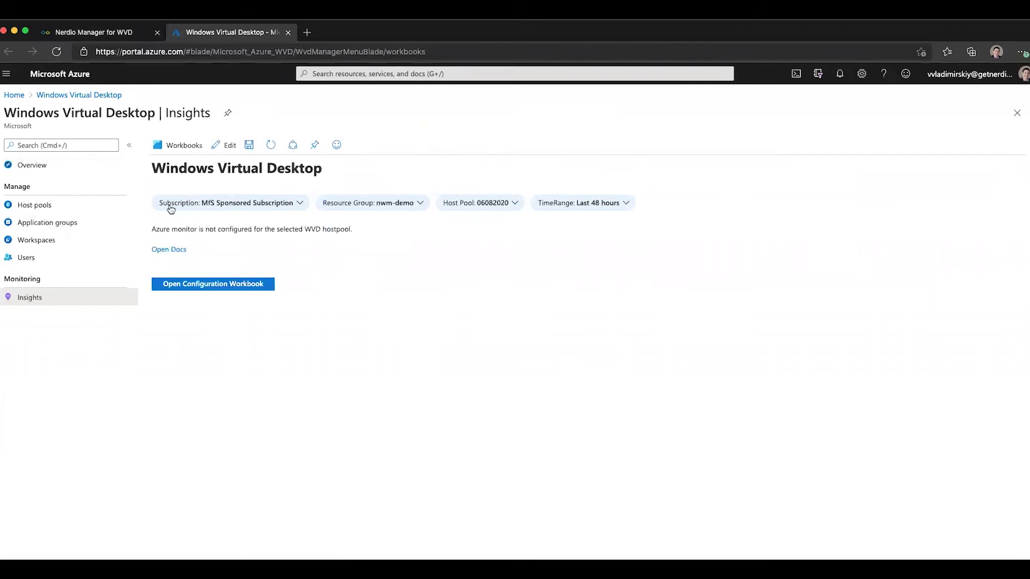
# Step: Change the Host Pool filter from 06082020 to AppAttach Demo
pyautogui.click(516, 203)
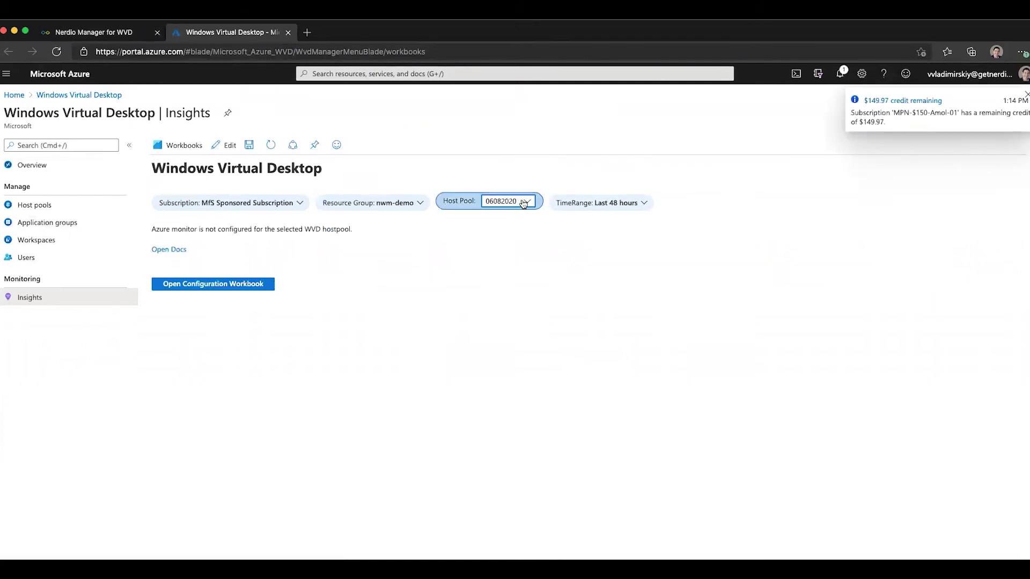
pyautogui.click(528, 202)
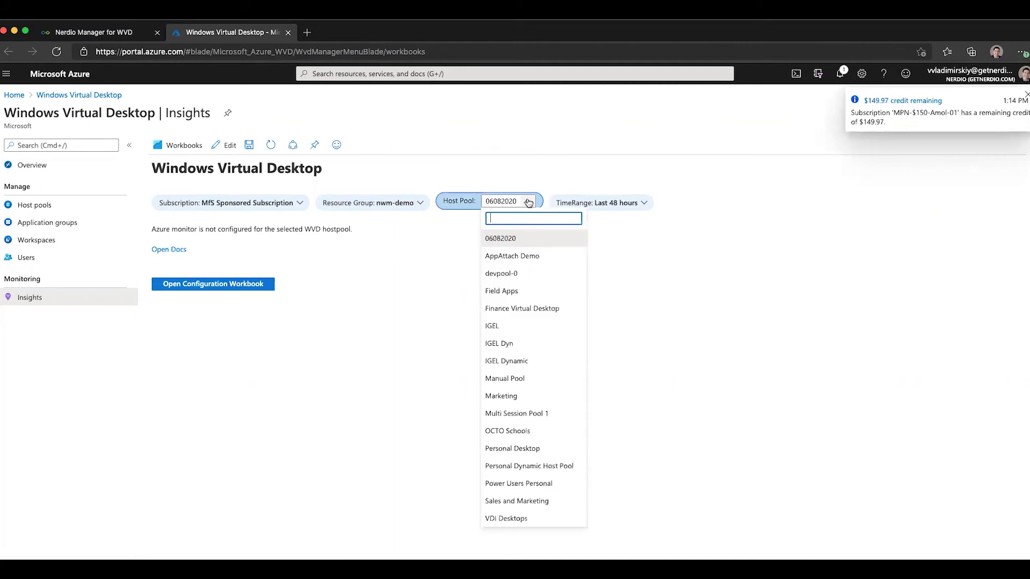
pyautogui.click(832, 165)
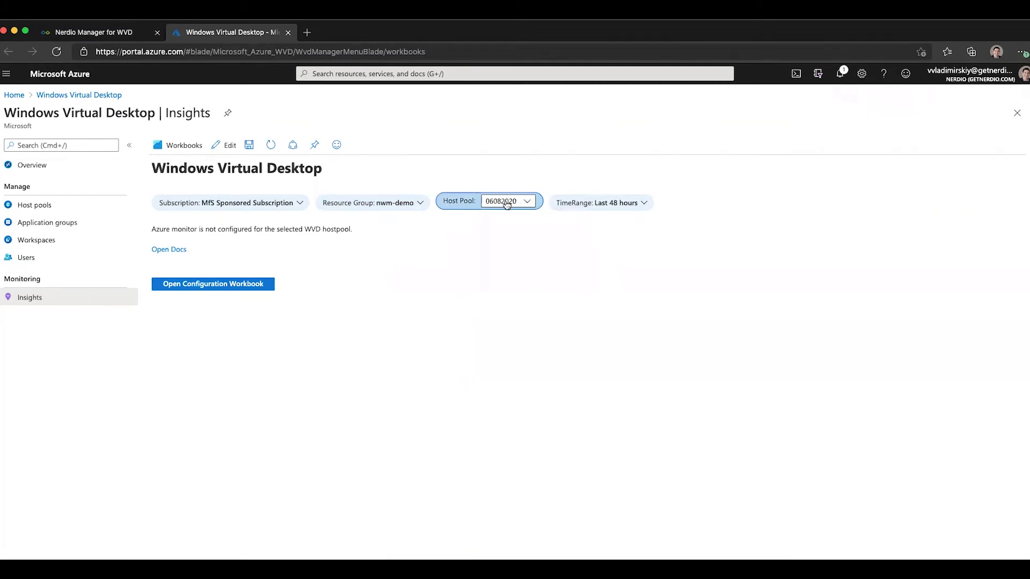
pyautogui.click(527, 202)
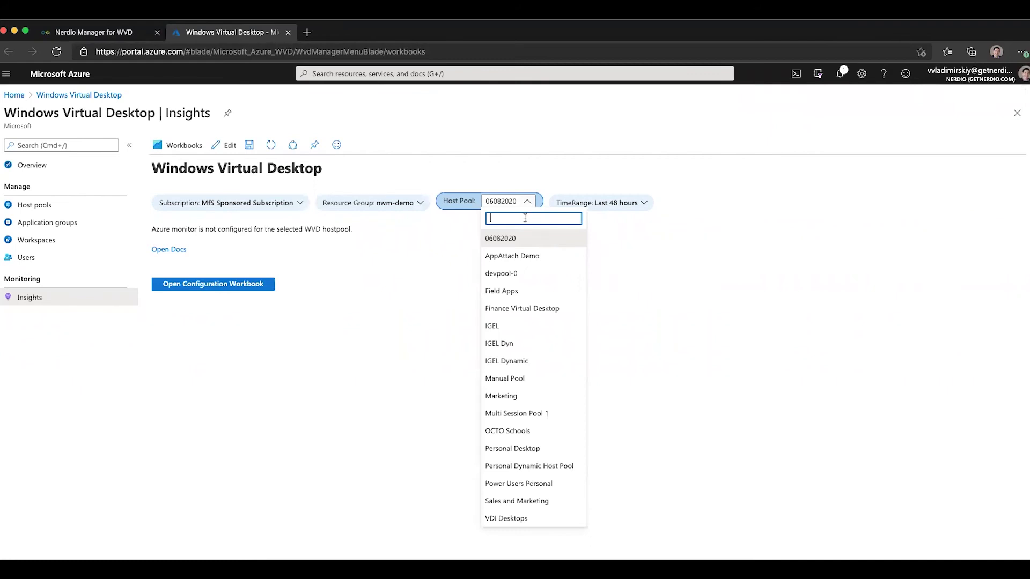
pyautogui.click(507, 260)
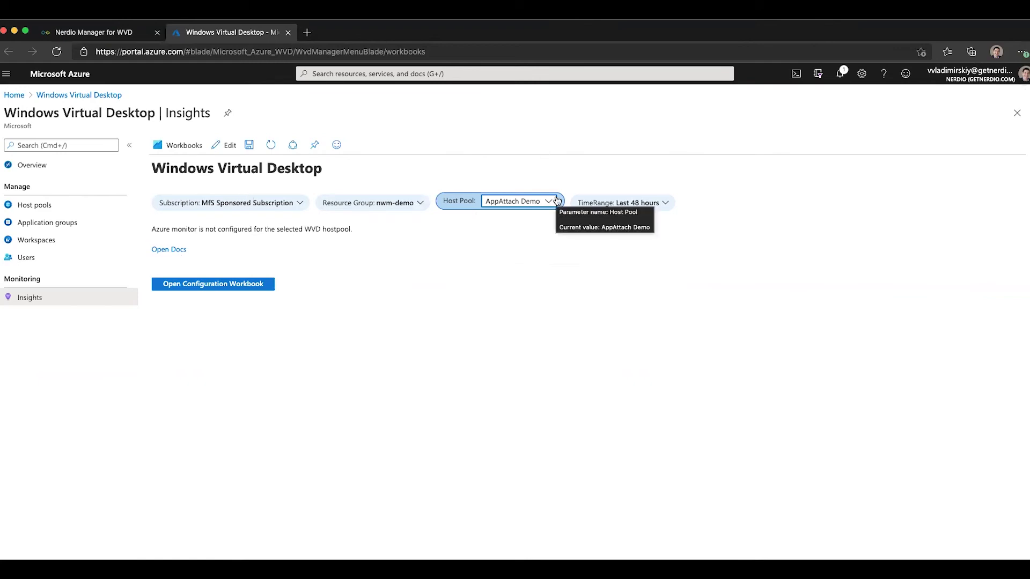
pyautogui.click(542, 204)
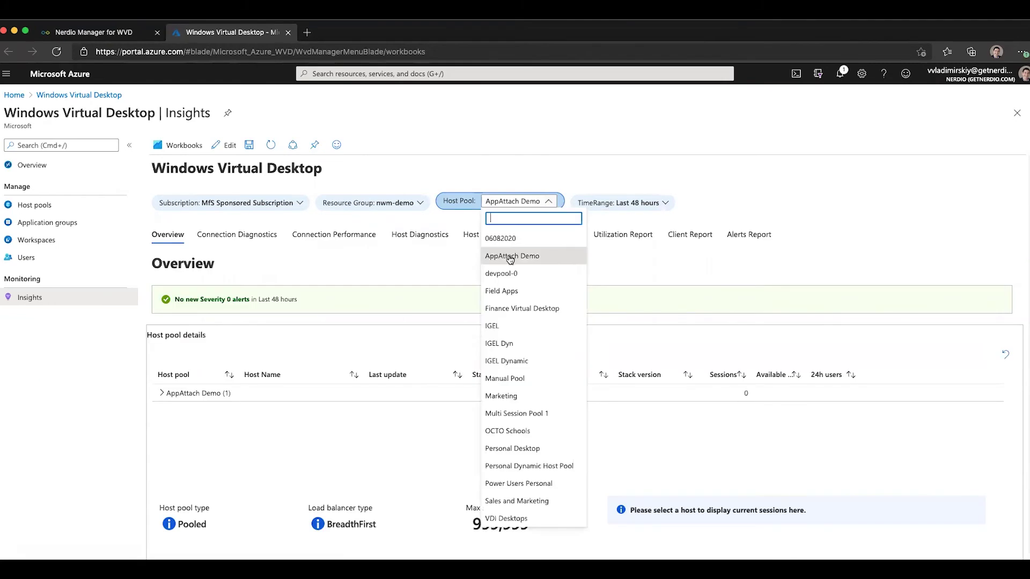
pyautogui.click(510, 257)
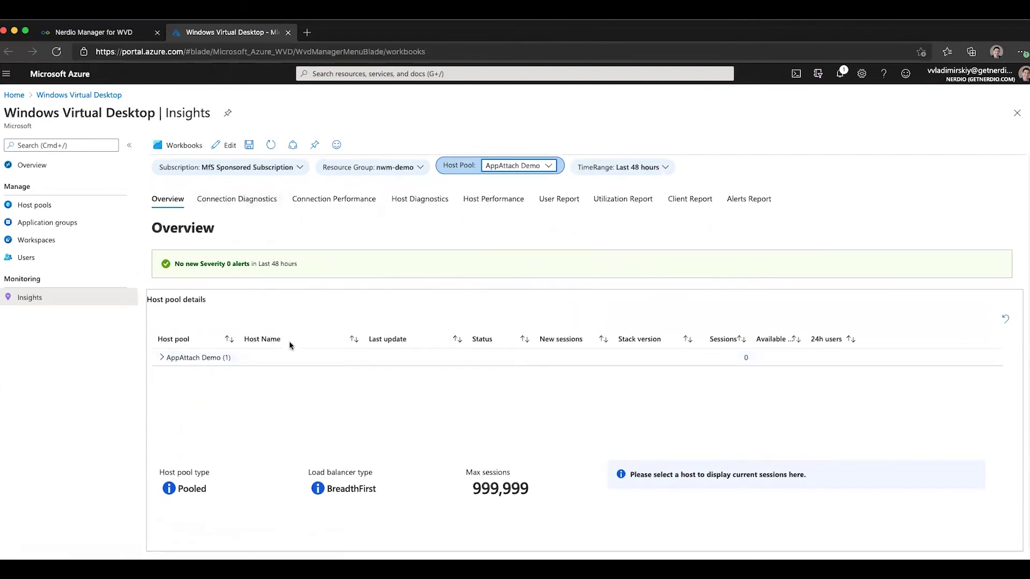
# Step: Browse the Connection Diagnostics and Connection Performance reports, then return to Overview
pyautogui.scroll(-3, 290, 345)
pyautogui.scroll(6, 289, 345)
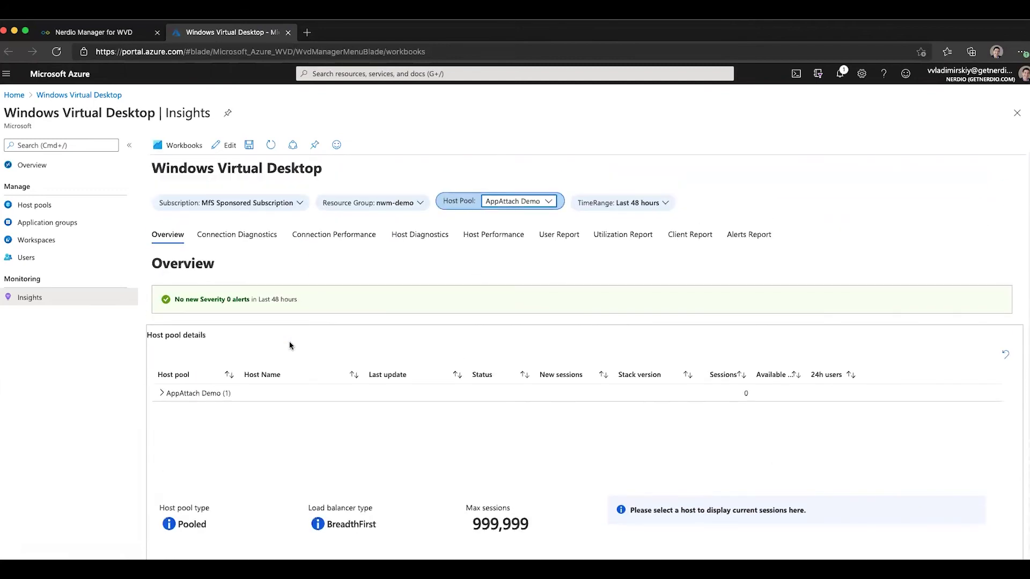
pyautogui.click(228, 242)
pyautogui.click(346, 236)
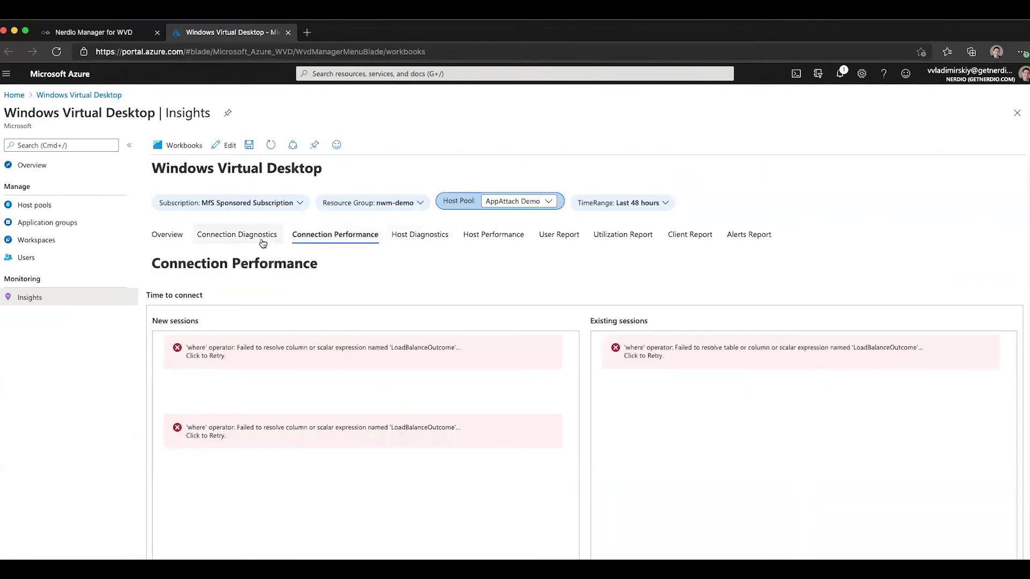
pyautogui.click(156, 237)
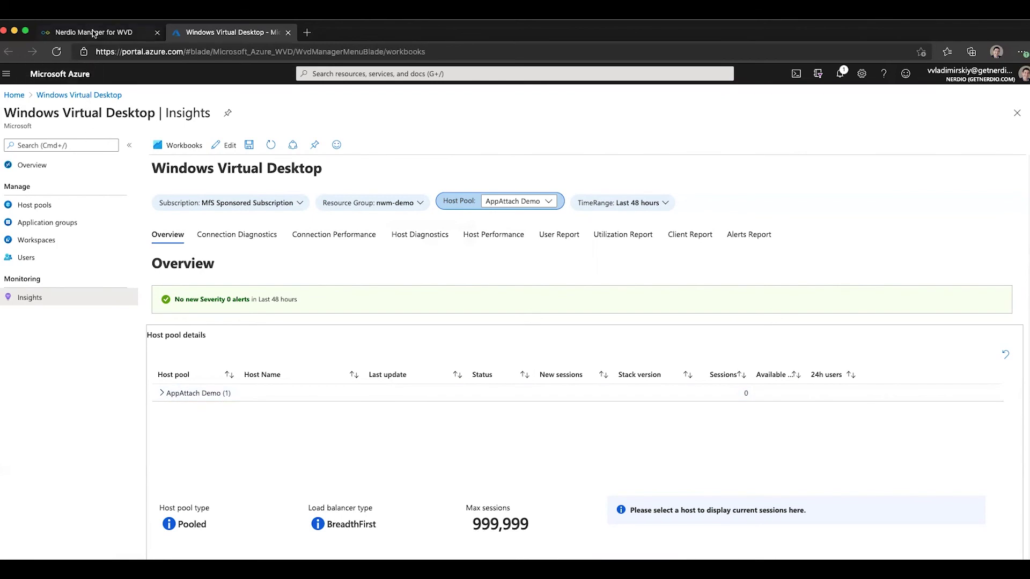
# Step: Back in Nerdio Manager, go to Settings > Integrations to confirm Azure Monitor Insights is Enabled with the NWM-Sepago workspace
pyautogui.click(95, 33)
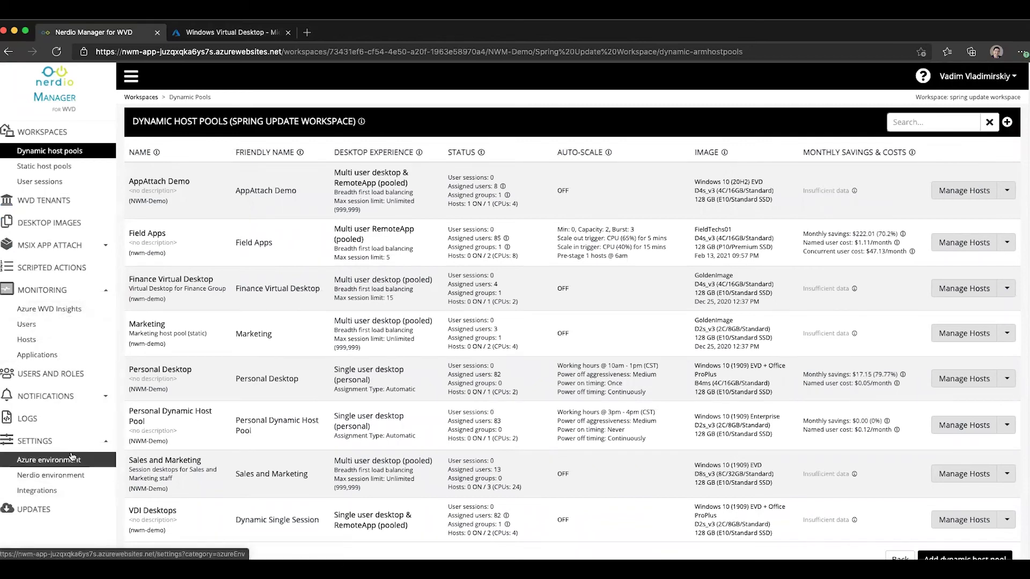
pyautogui.click(59, 490)
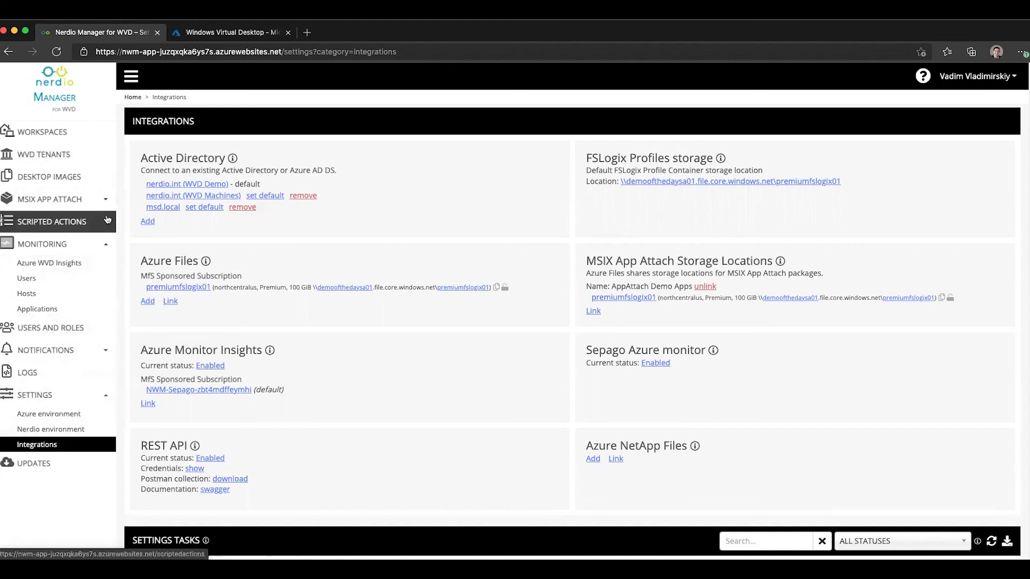
pyautogui.click(208, 367)
pyautogui.click(208, 368)
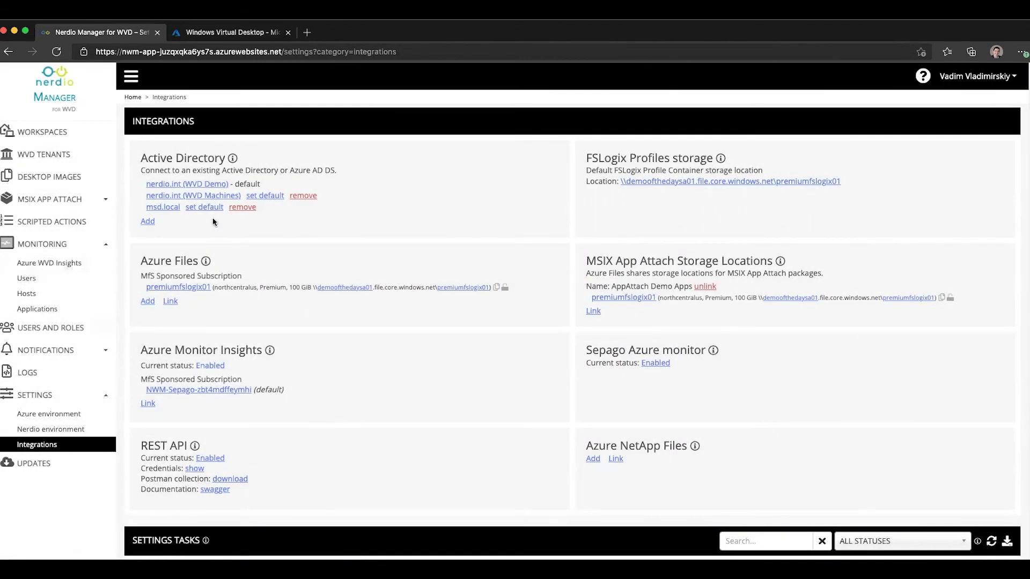